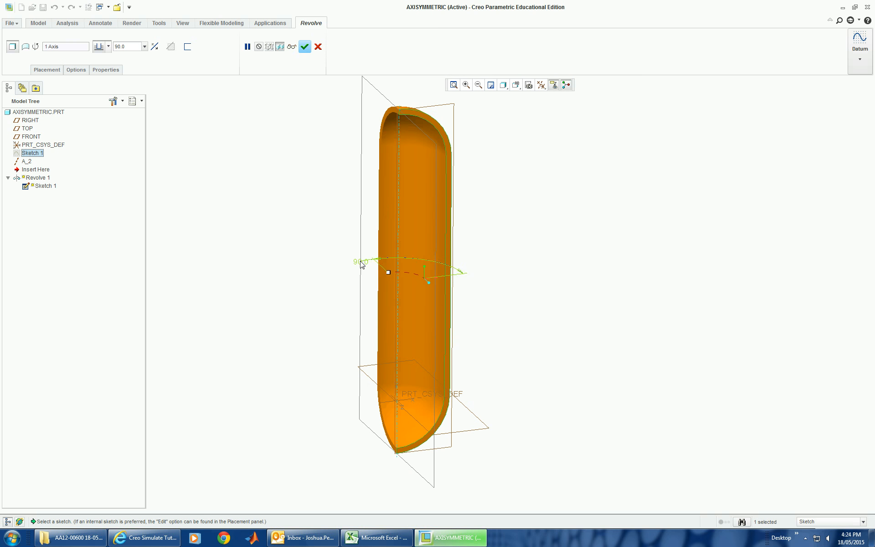
Step: Set the revolve angle to 360 degrees
{"action": "double_click", "coordinate": [362, 262]}
{"action": "type", "text": "360"}
{"action": "key", "text": "Return"}
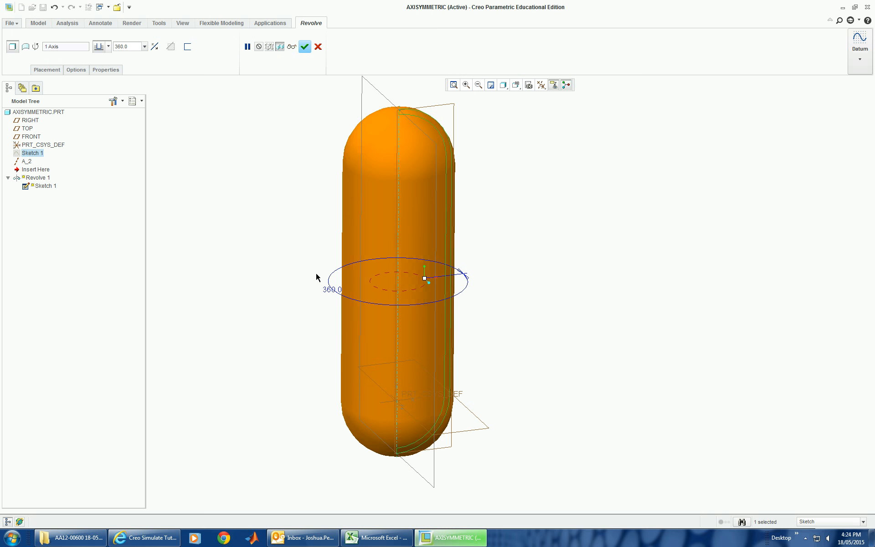
Step: Set the revolve angle to 90 degrees and complete the Revolve feature
{"action": "double_click", "coordinate": [329, 292]}
{"action": "type", "text": "90"}
{"action": "key", "text": "Return"}
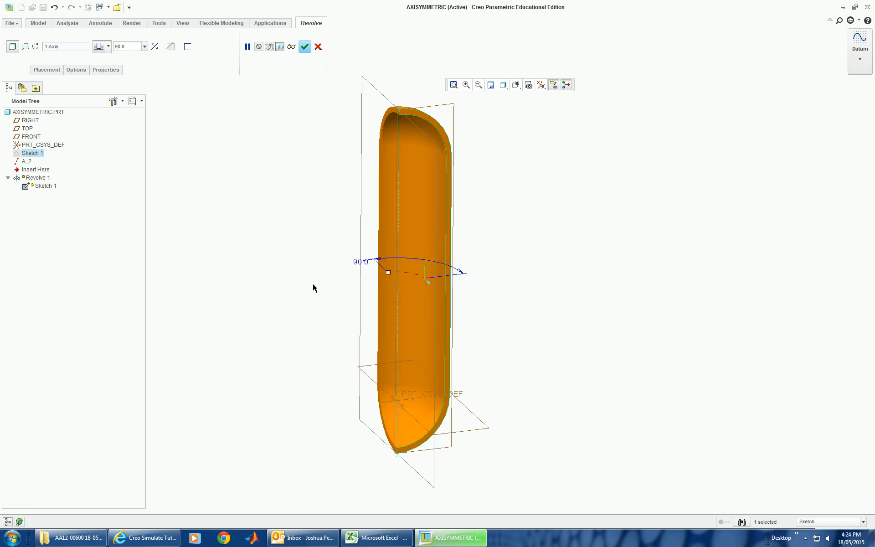
{"action": "left_click", "coordinate": [304, 46]}
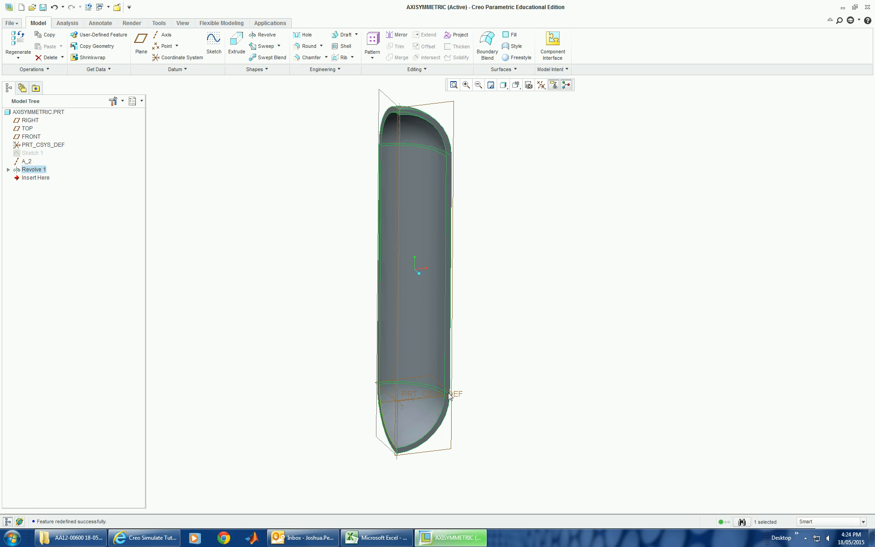
Step: Edit the definition of Sketch 1, move the 180.00 dimension clear of the overlapping 200.00 dimension, and accept the sketch
{"action": "right_click", "coordinate": [33, 155]}
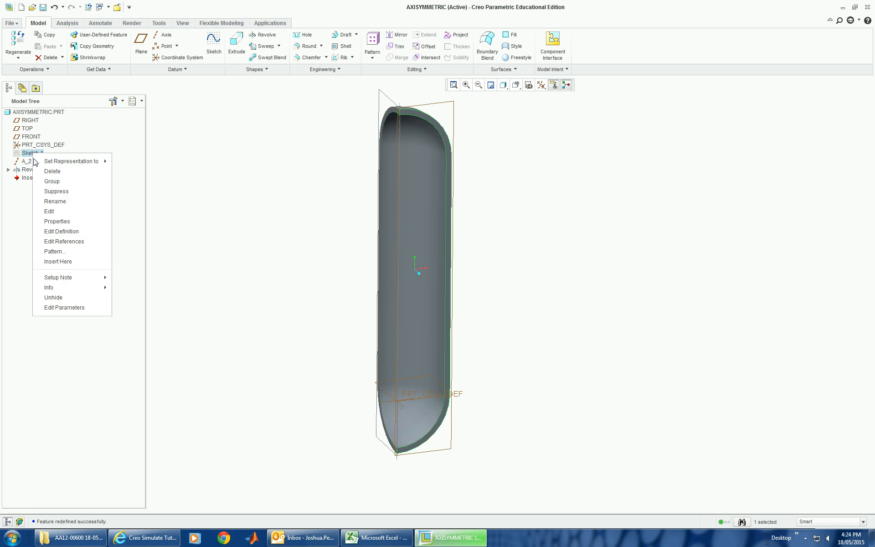
{"action": "left_click", "coordinate": [73, 231]}
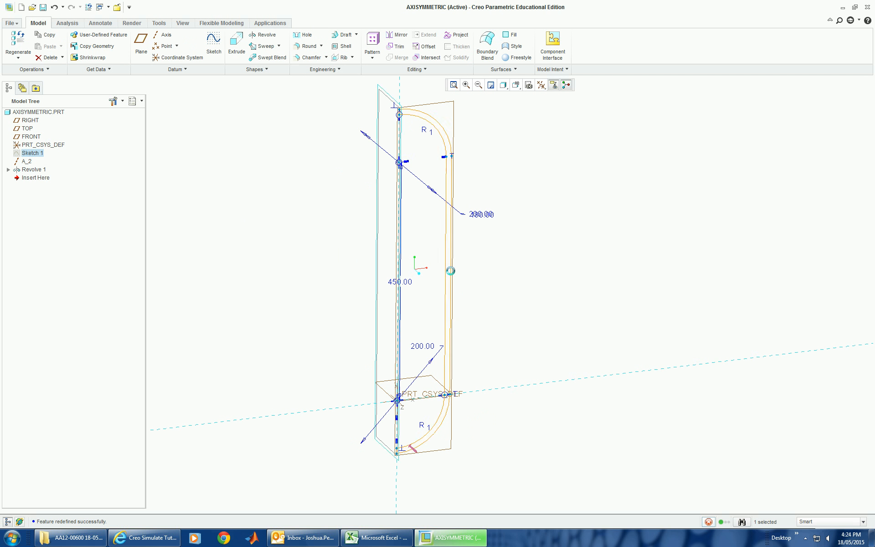
{"action": "left_click_drag", "start_coordinate": [483, 215], "coordinate": [492, 197]}
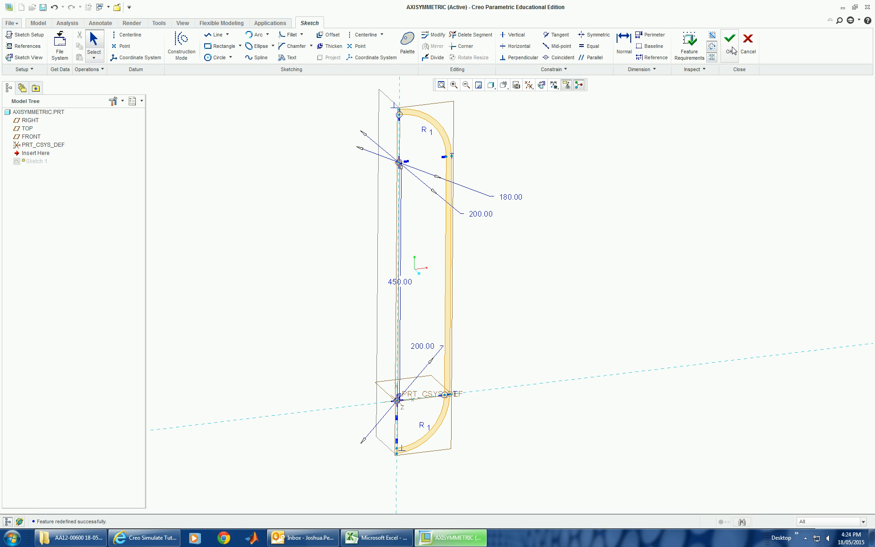
{"action": "left_click", "coordinate": [729, 43]}
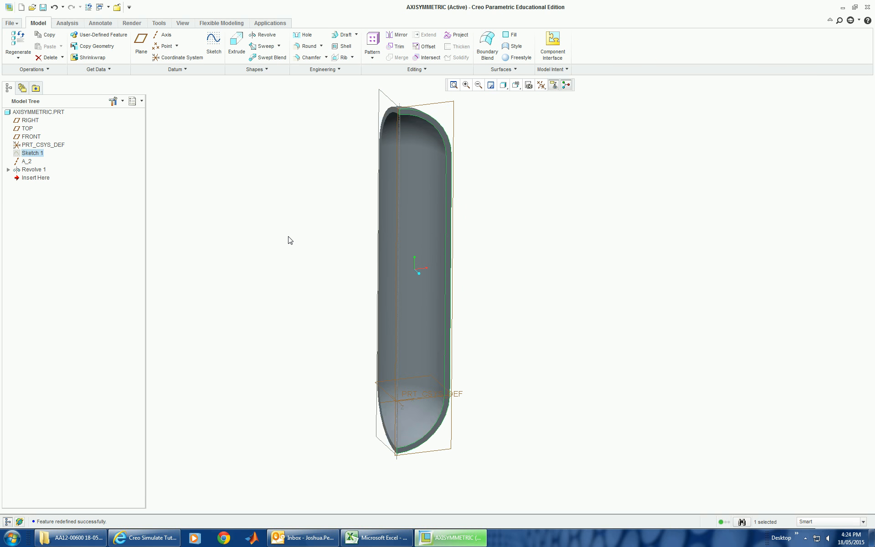
{"action": "left_click", "coordinate": [536, 185]}
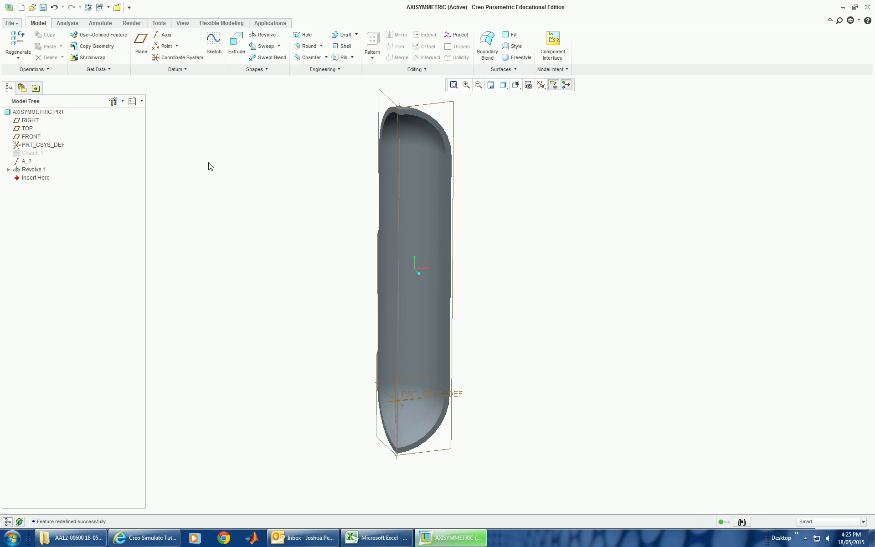
Step: In Simulate, add the al6061 library material to the model and assign AL6061 to the AXISYMMETRIC part
{"action": "left_click", "coordinate": [267, 24]}
{"action": "left_click", "coordinate": [56, 41]}
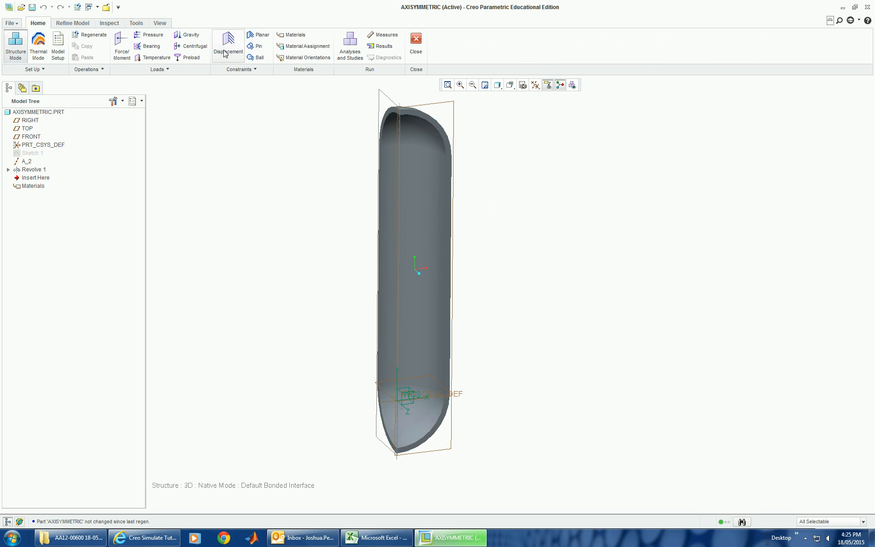
{"action": "left_click", "coordinate": [290, 38]}
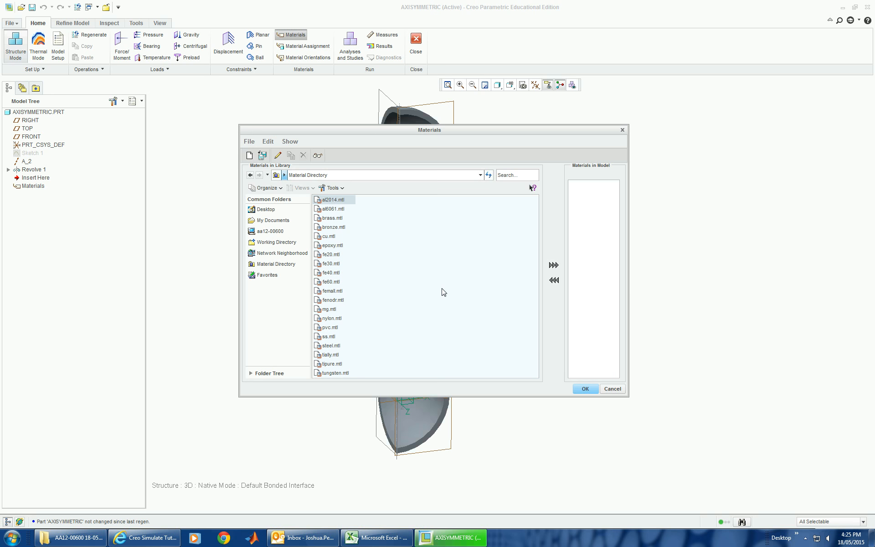
{"action": "left_click", "coordinate": [333, 209]}
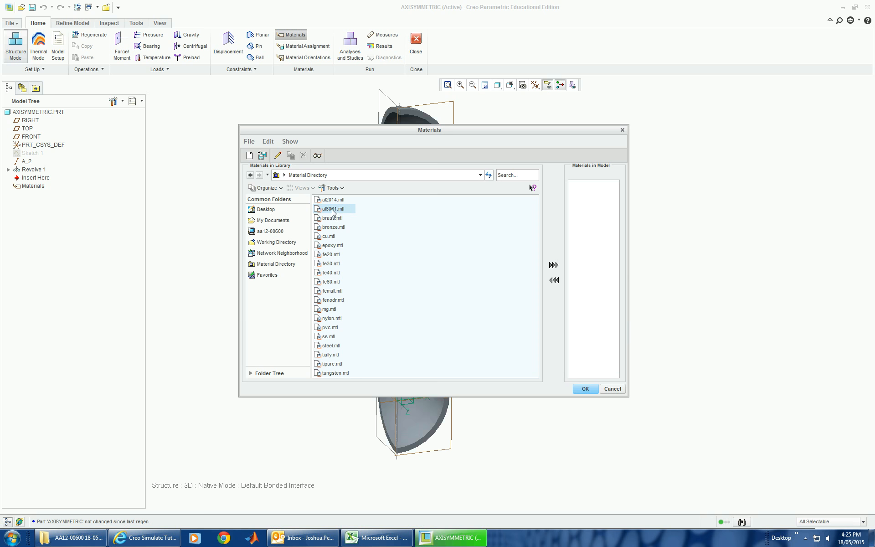
{"action": "left_click", "coordinate": [588, 185]}
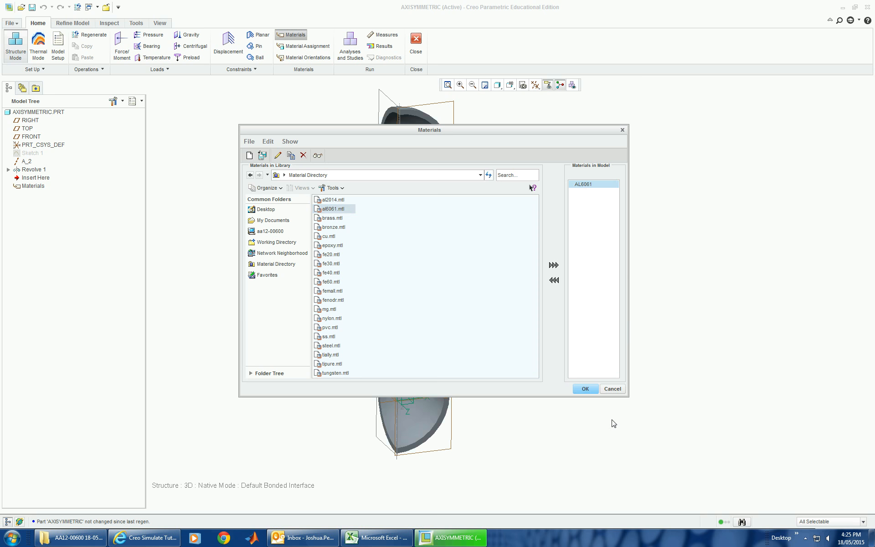
{"action": "left_click", "coordinate": [585, 389]}
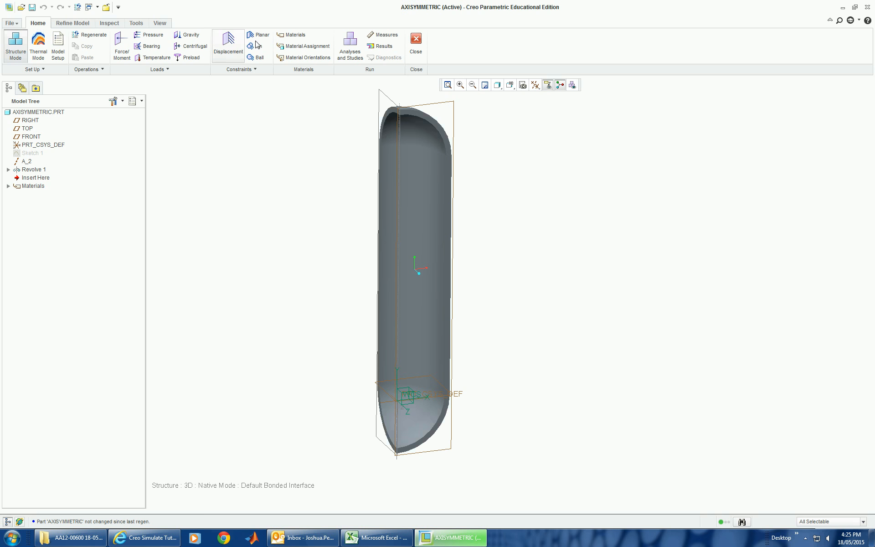
{"action": "left_click", "coordinate": [328, 47]}
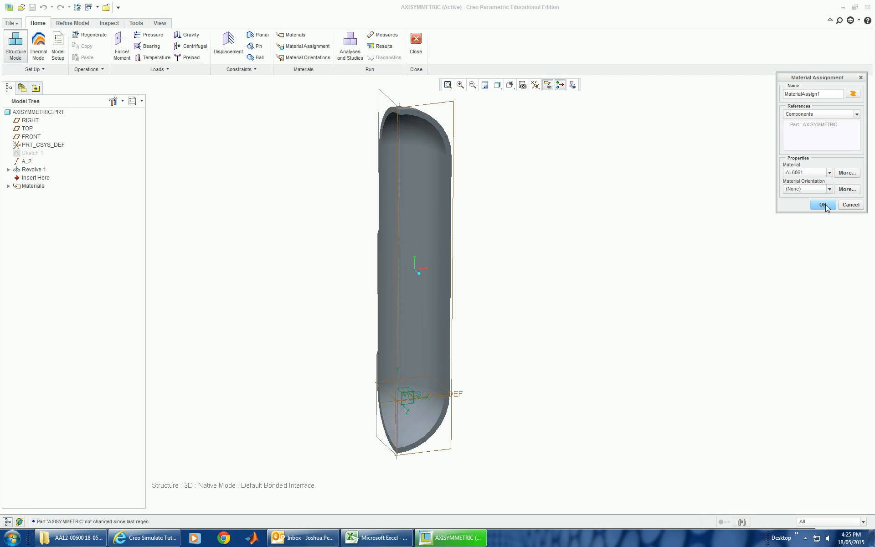
{"action": "left_click", "coordinate": [823, 204]}
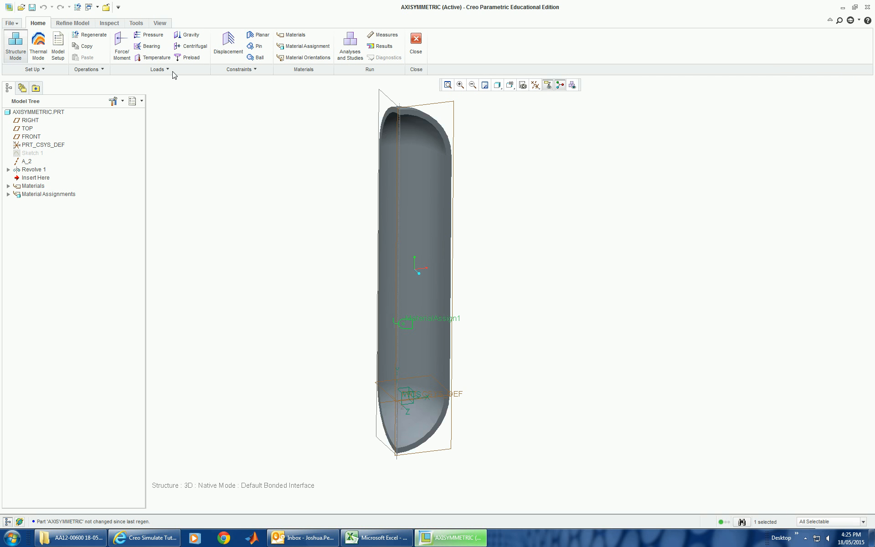
Step: Create a point displacement constraint on the outer vertex at the vessel's bottom tip, fixing X, Y and Z translation
{"action": "left_click", "coordinate": [235, 52]}
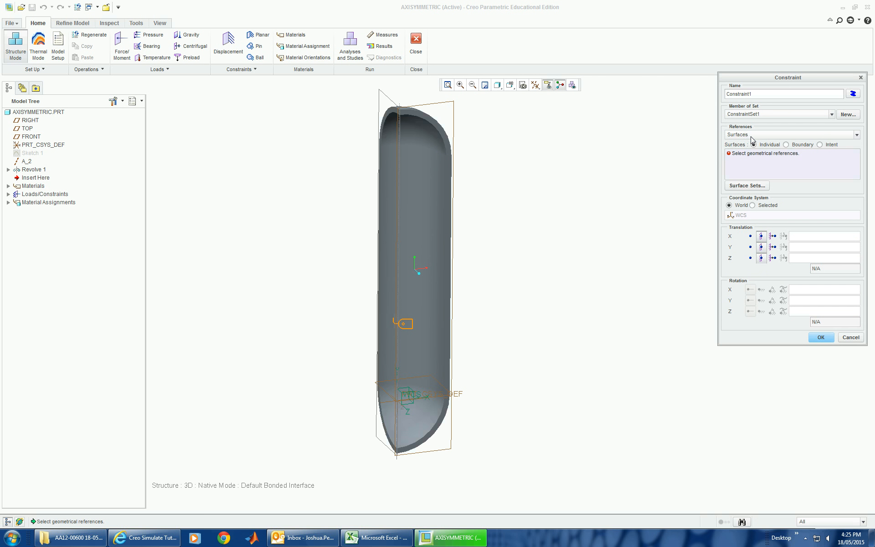
{"action": "left_click", "coordinate": [857, 135]}
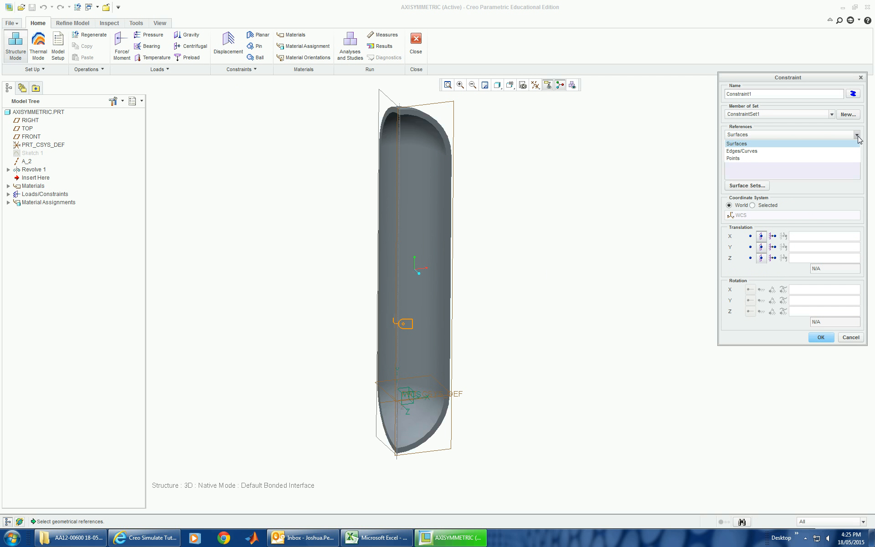
{"action": "left_click", "coordinate": [763, 158]}
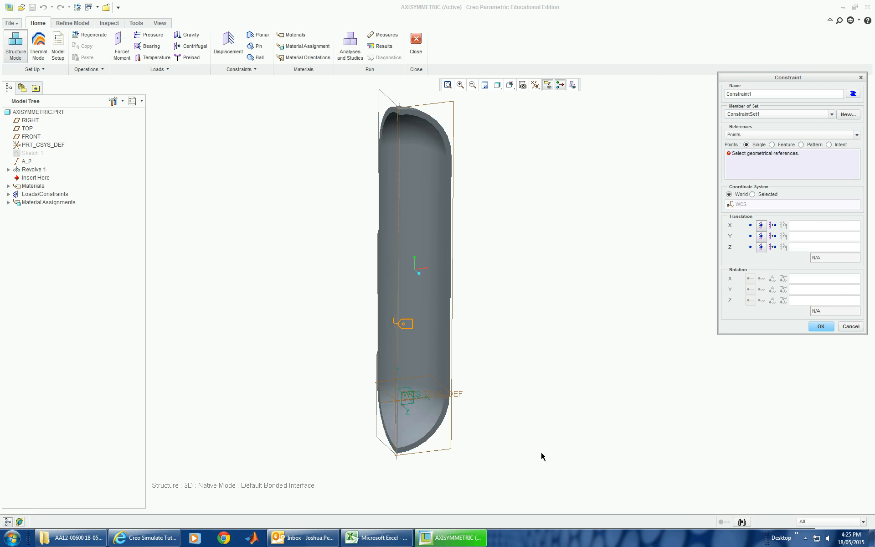
{"action": "left_click", "coordinate": [396, 453]}
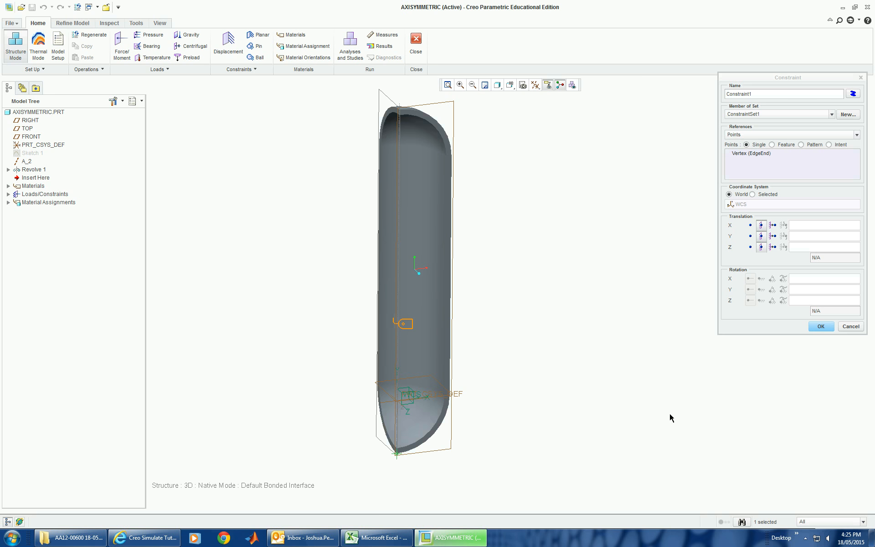
{"action": "left_click", "coordinate": [820, 327]}
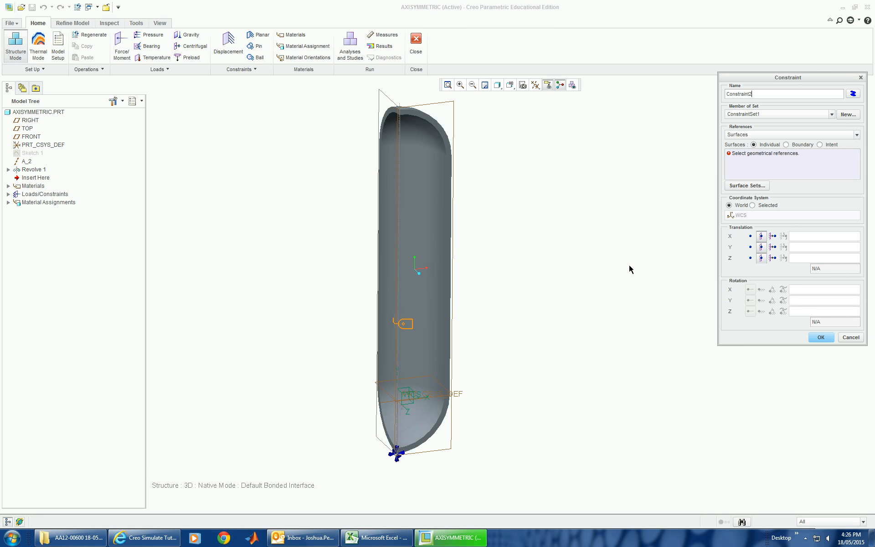
Step: Create a displacement constraint on the short axis edge at the vessel's top, with Y translation free and X and Z fixed
{"action": "scroll", "coordinate": [416, 412], "scroll_direction": "down", "scroll_amount": 5}
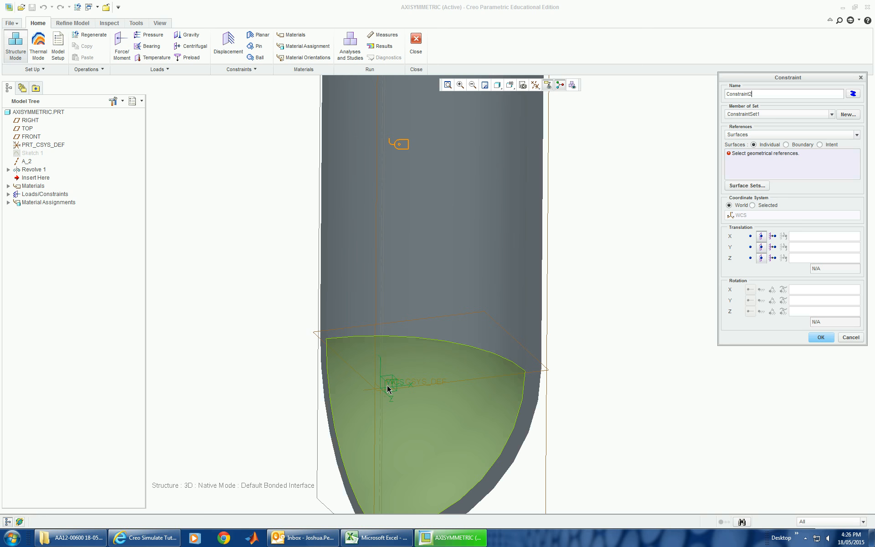
{"action": "scroll", "coordinate": [389, 391], "scroll_direction": "up", "scroll_amount": 5}
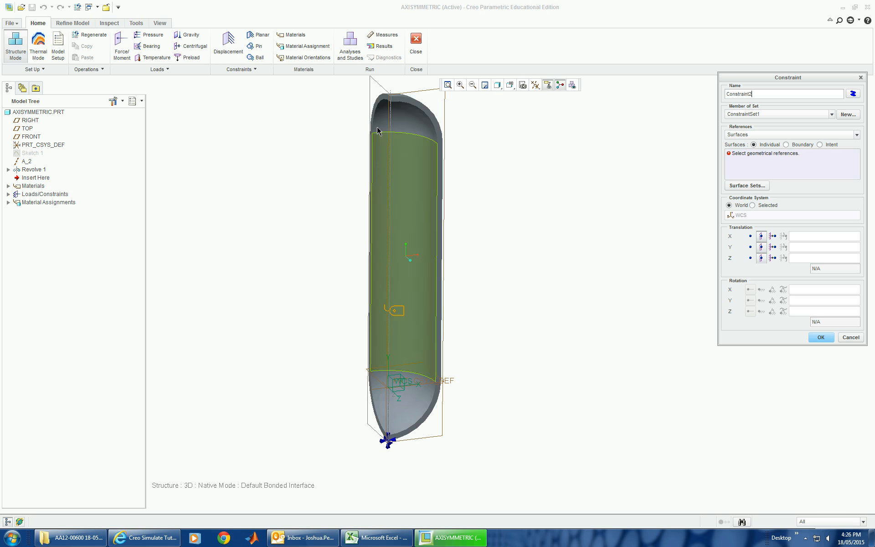
{"action": "left_click", "coordinate": [751, 247]}
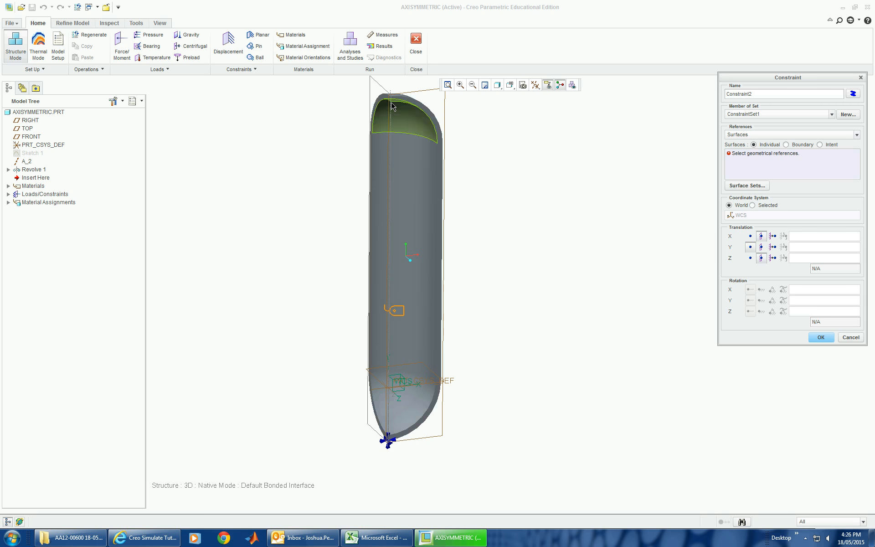
{"action": "scroll", "coordinate": [390, 104], "scroll_direction": "down", "scroll_amount": 4}
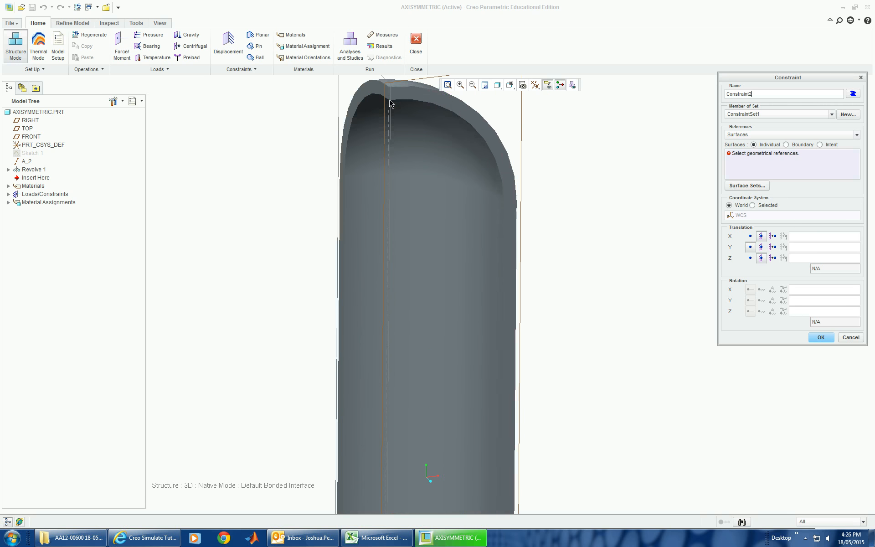
{"action": "left_click", "coordinate": [742, 135]}
{"action": "left_click", "coordinate": [739, 159]}
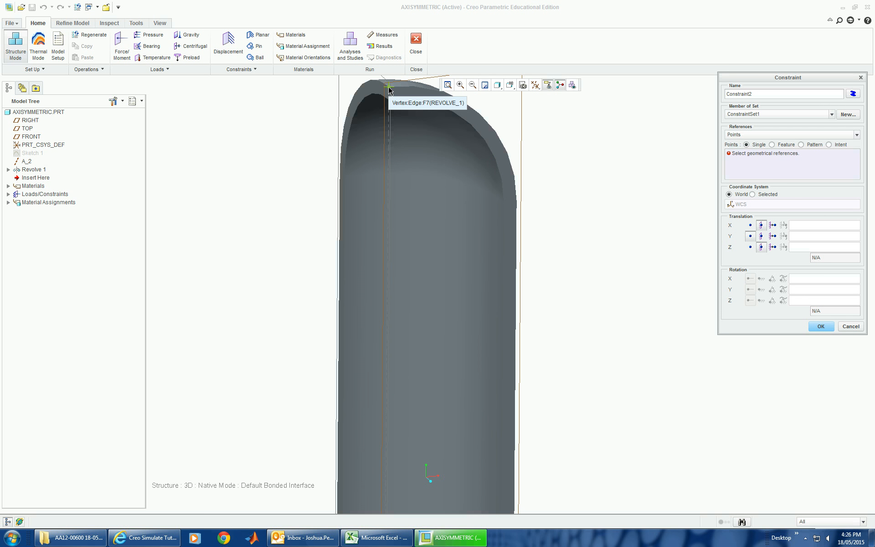
{"action": "left_click", "coordinate": [744, 136]}
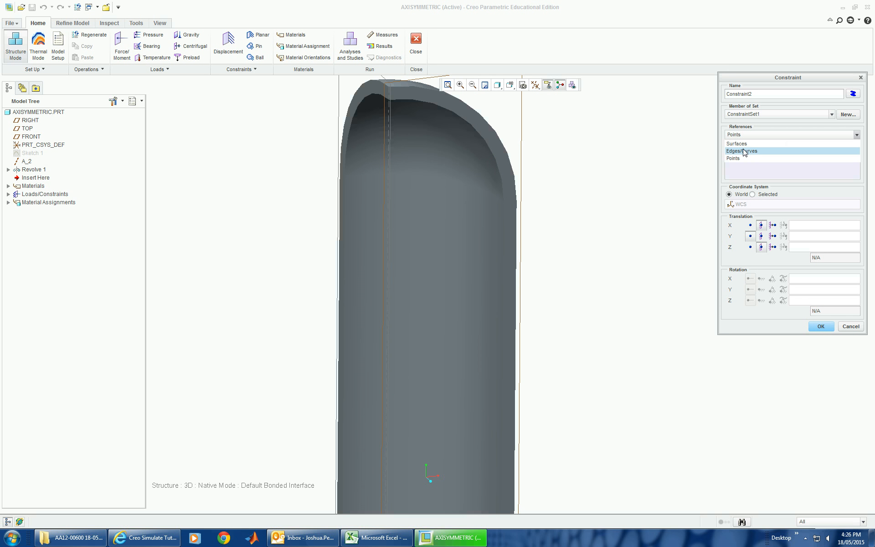
{"action": "left_click", "coordinate": [742, 151]}
{"action": "left_click", "coordinate": [390, 100]}
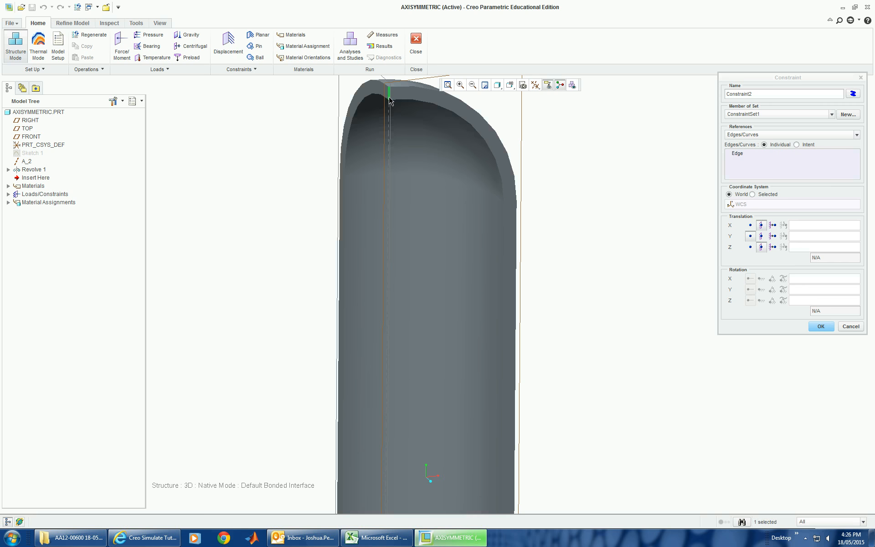
{"action": "scroll", "coordinate": [483, 254], "scroll_direction": "down", "scroll_amount": 3}
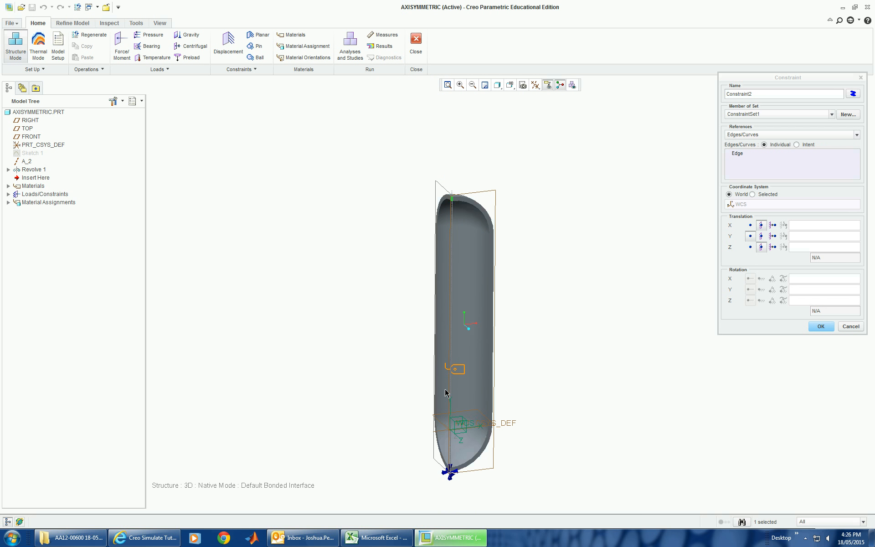
{"action": "left_click", "coordinate": [820, 326]}
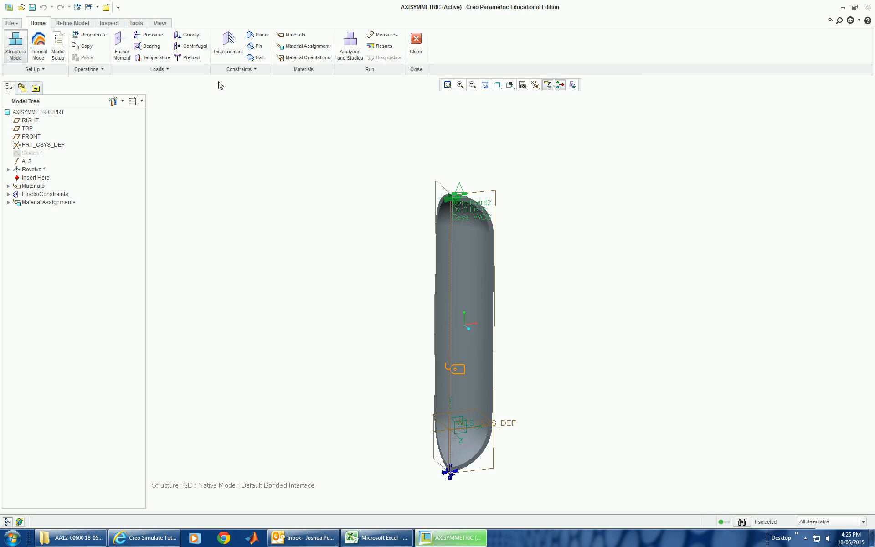
Step: Start a pressure load in LoadSet1 and set its value to 30 kPa
{"action": "left_click", "coordinate": [150, 35]}
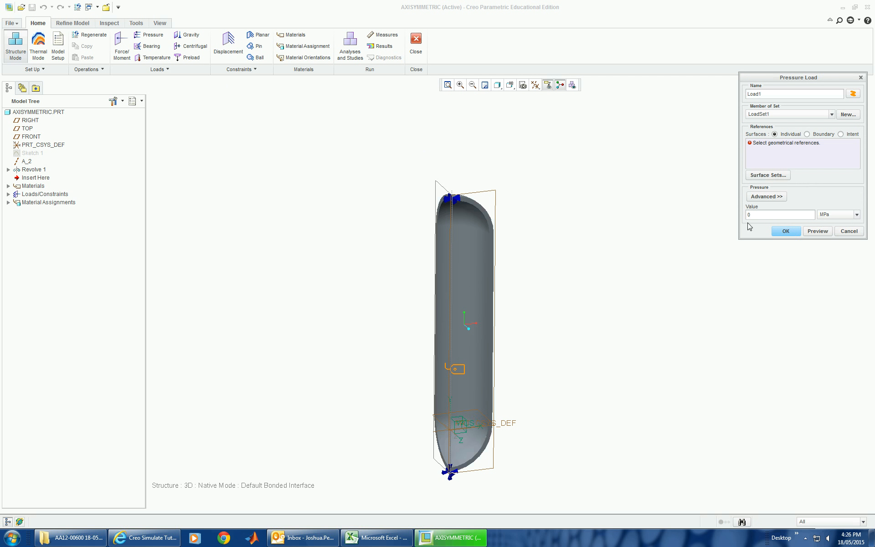
{"action": "left_click", "coordinate": [857, 215]}
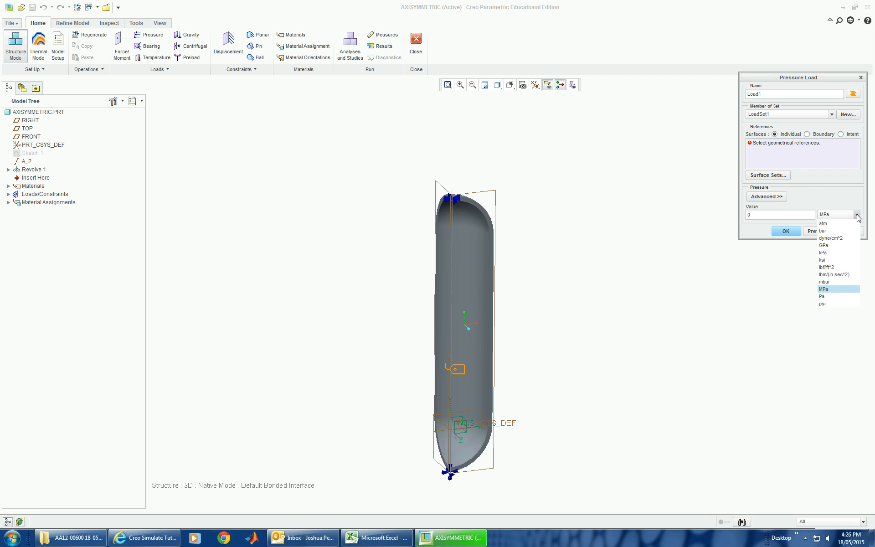
{"action": "left_click", "coordinate": [843, 254]}
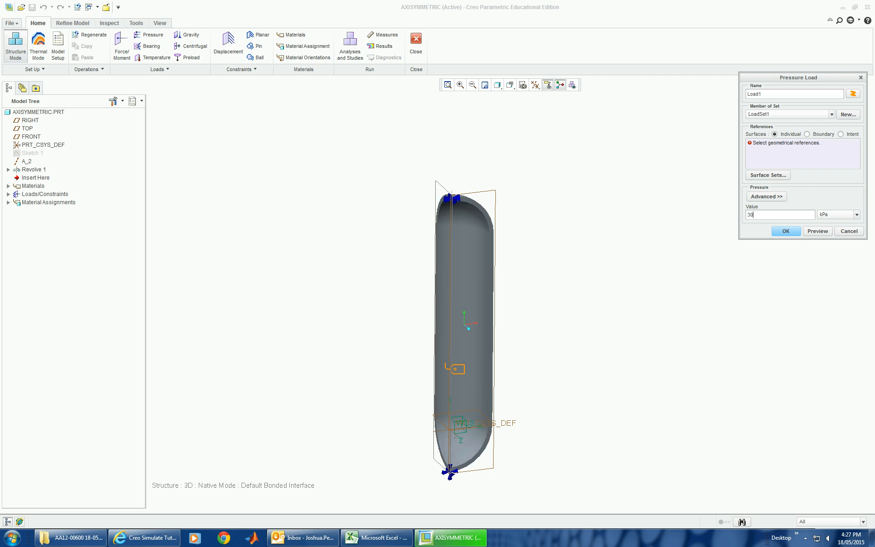
{"action": "left_click", "coordinate": [819, 231]}
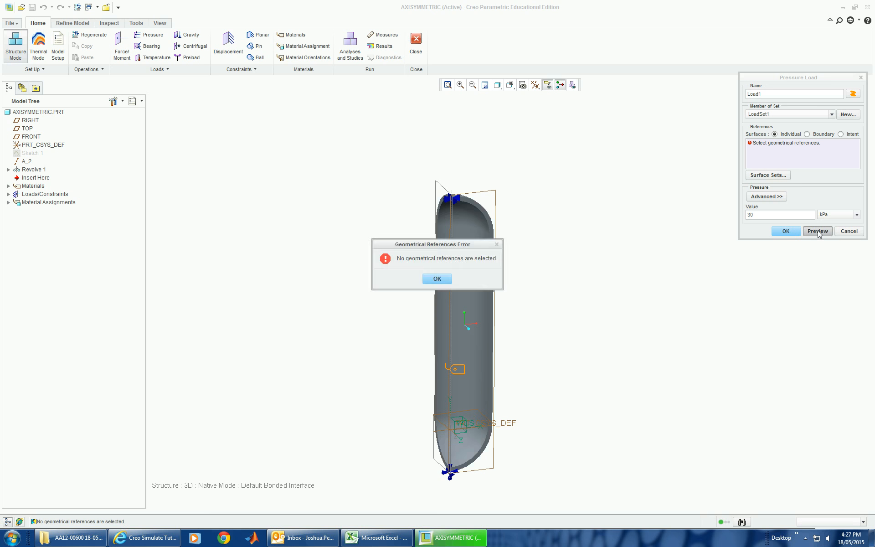
{"action": "left_click", "coordinate": [432, 280]}
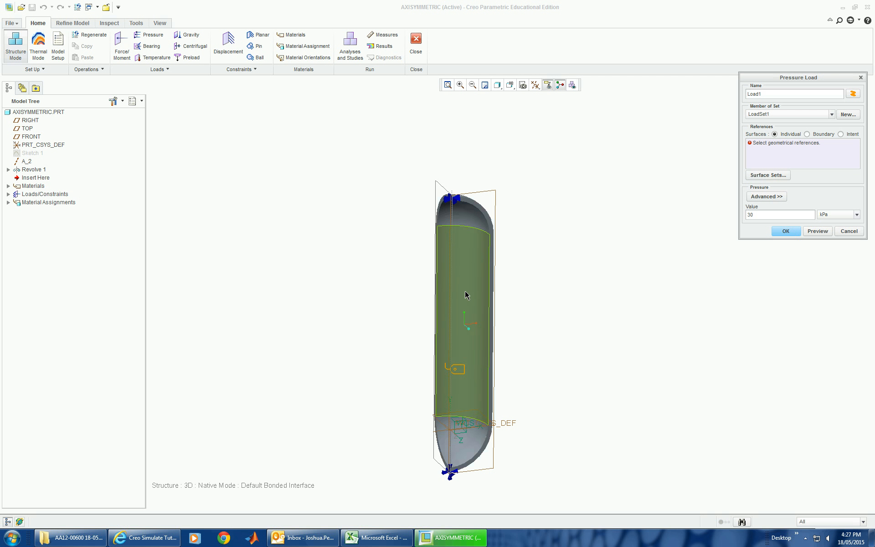
Step: Apply the pressure load to the vessel's three inner surfaces (upper dome, cylindrical wall and lower dome), preview it and accept
{"action": "left_click", "coordinate": [468, 223]}
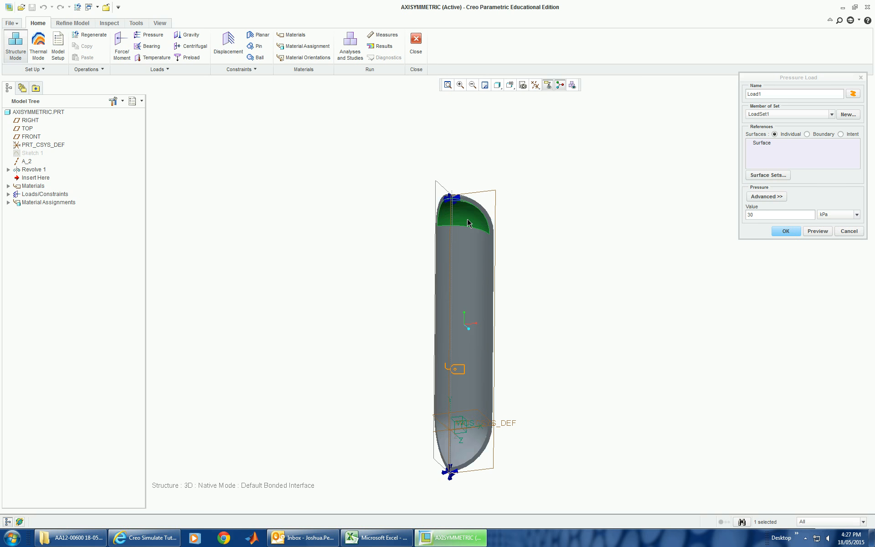
{"action": "left_click", "coordinate": [466, 239], "text": "ctrl"}
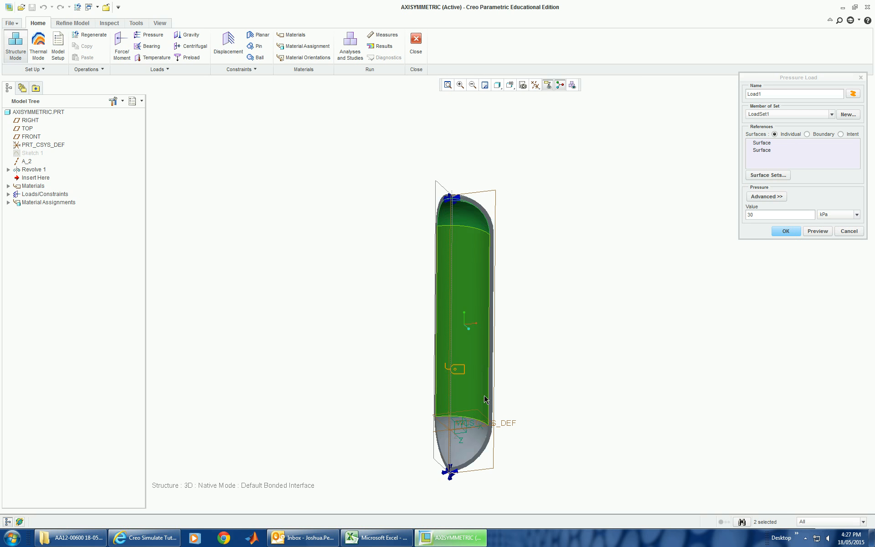
{"action": "left_click", "coordinate": [470, 435], "text": "ctrl"}
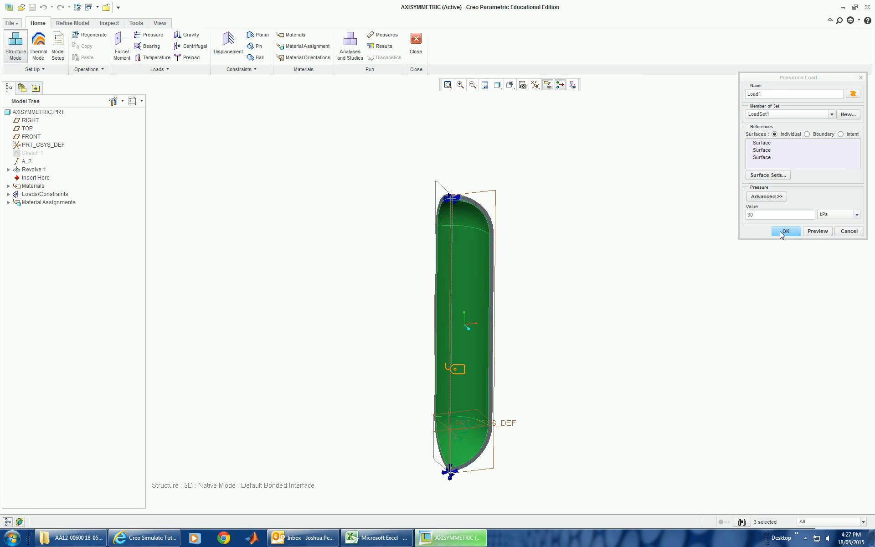
{"action": "left_click", "coordinate": [818, 232]}
{"action": "middle_click_drag", "start_coordinate": [670, 299], "coordinate": [626, 295]}
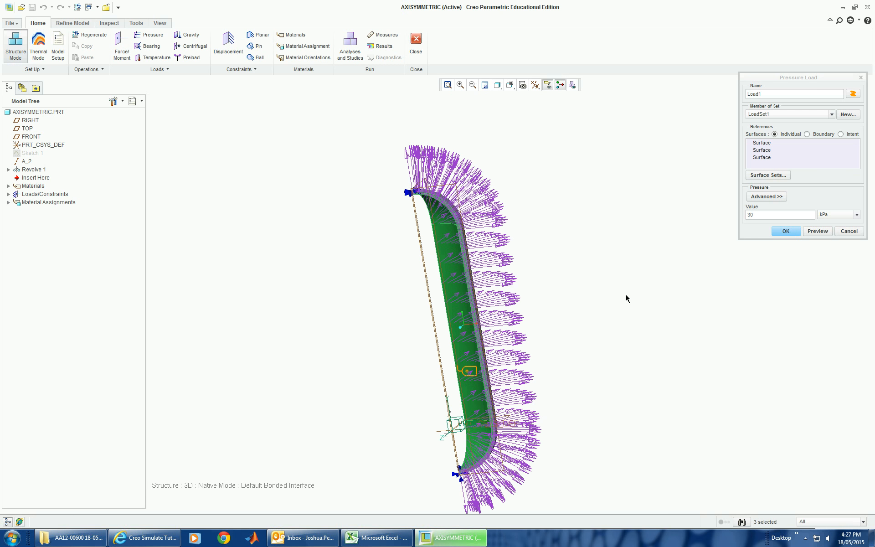
{"action": "left_click", "coordinate": [786, 231]}
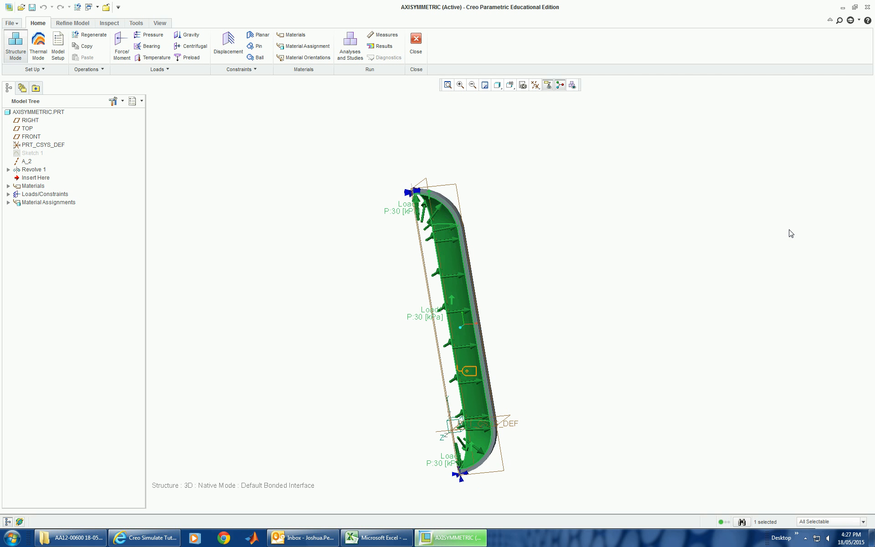
{"action": "mouse_move", "coordinate": [585, 308]}
{"action": "middle_mouse_down"}
{"action": "mouse_move", "coordinate": [627, 301]}
{"action": "mouse_move", "coordinate": [625, 292]}
{"action": "mouse_move", "coordinate": [598, 302]}
{"action": "mouse_move", "coordinate": [580, 328]}
{"action": "mouse_move", "coordinate": [580, 320]}
{"action": "mouse_move", "coordinate": [594, 324]}
{"action": "middle_mouse_up"}
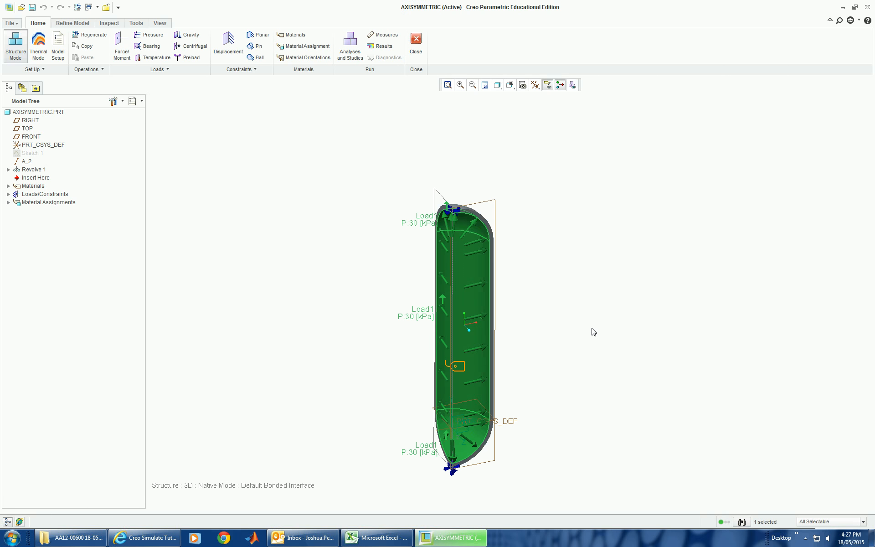
{"action": "scroll", "coordinate": [541, 447], "scroll_direction": "up", "scroll_amount": 1}
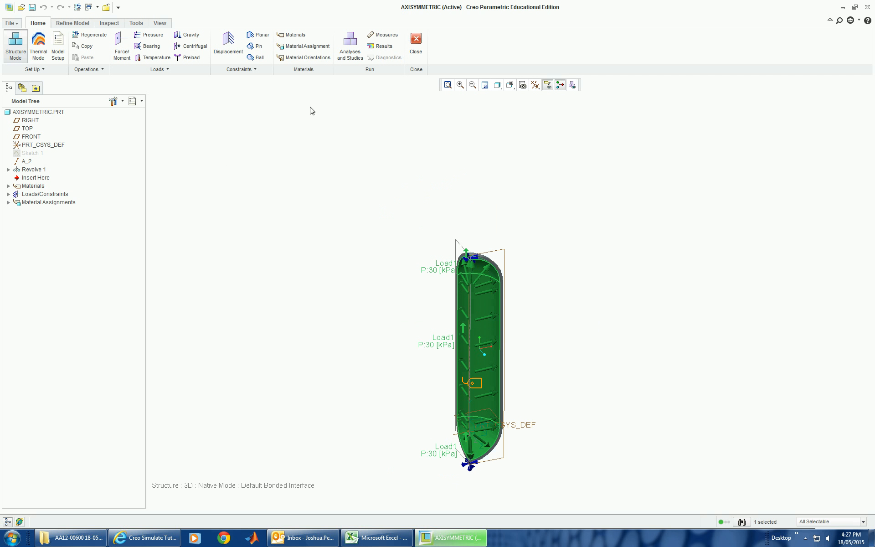
Step: Generate an AutoGEM mesh for all geometry with properties, and close it without saving the mesh
{"action": "left_click", "coordinate": [64, 25]}
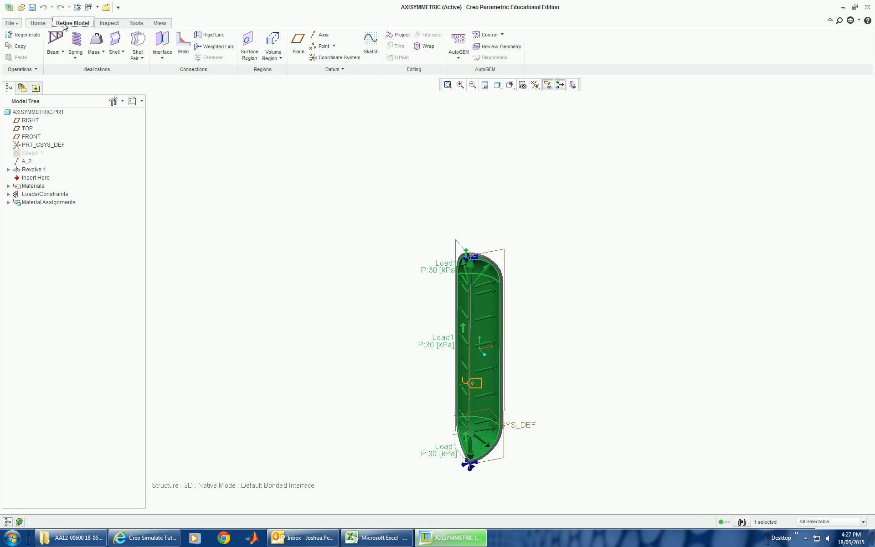
{"action": "left_click", "coordinate": [458, 40]}
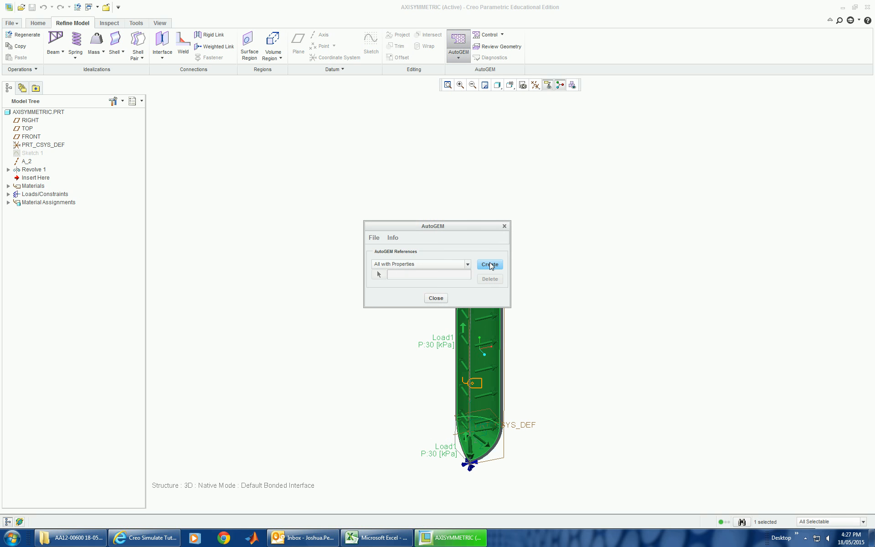
{"action": "left_click", "coordinate": [491, 265]}
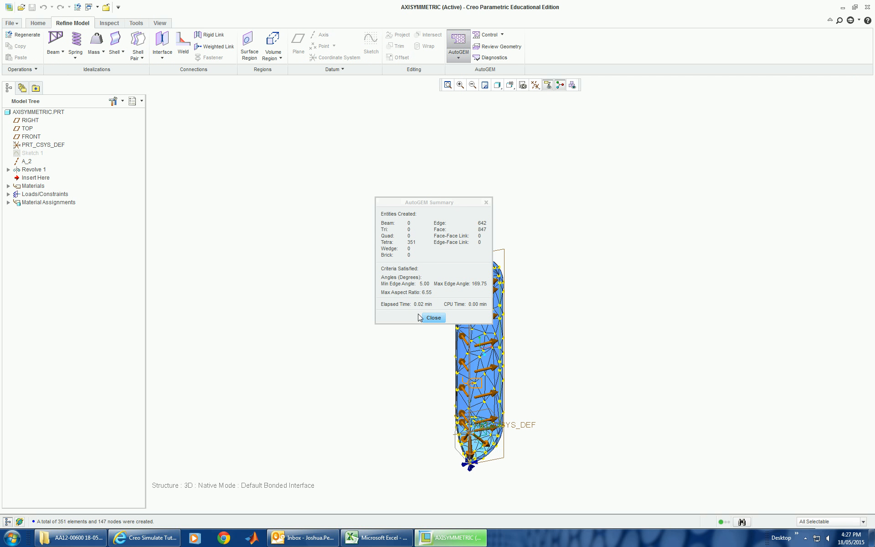
{"action": "left_click", "coordinate": [432, 318]}
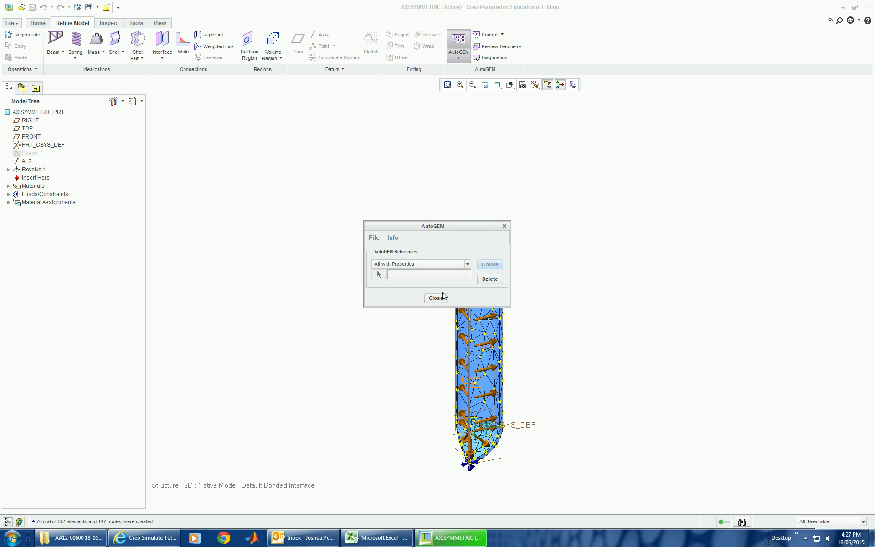
{"action": "left_click", "coordinate": [436, 299]}
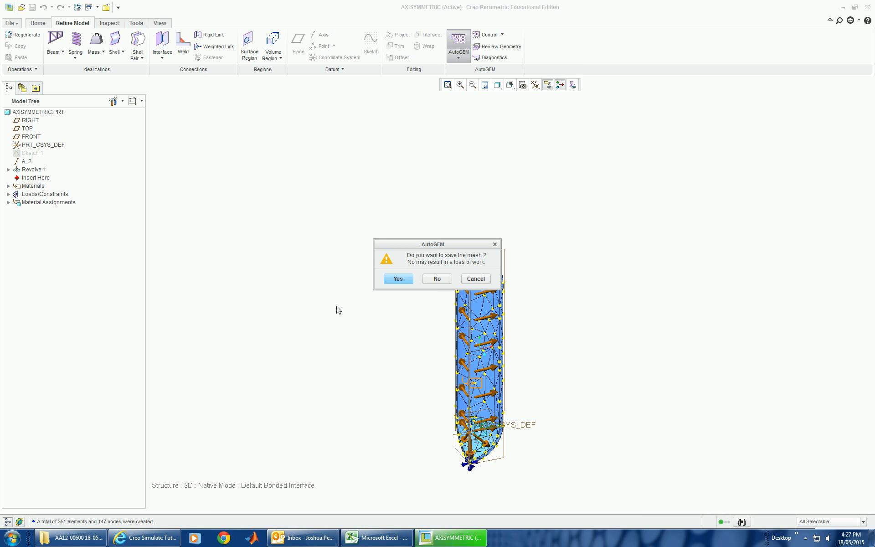
{"action": "left_click", "coordinate": [430, 282]}
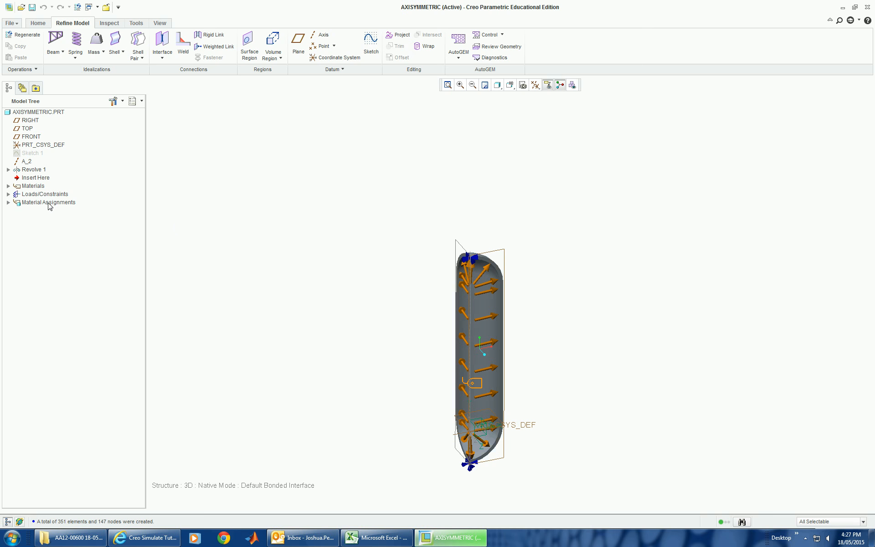
Step: Create a static analysis named AnalysisTank3D using ConstraintSet1 and LoadSet1, with Single-Pass Adaptive convergence and a plotting grid of 7
{"action": "left_click", "coordinate": [46, 24]}
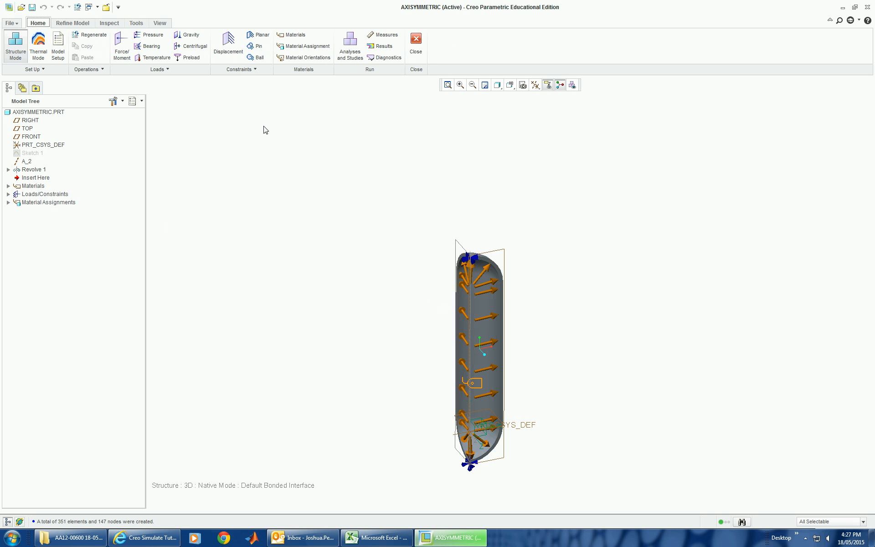
{"action": "left_click", "coordinate": [352, 55]}
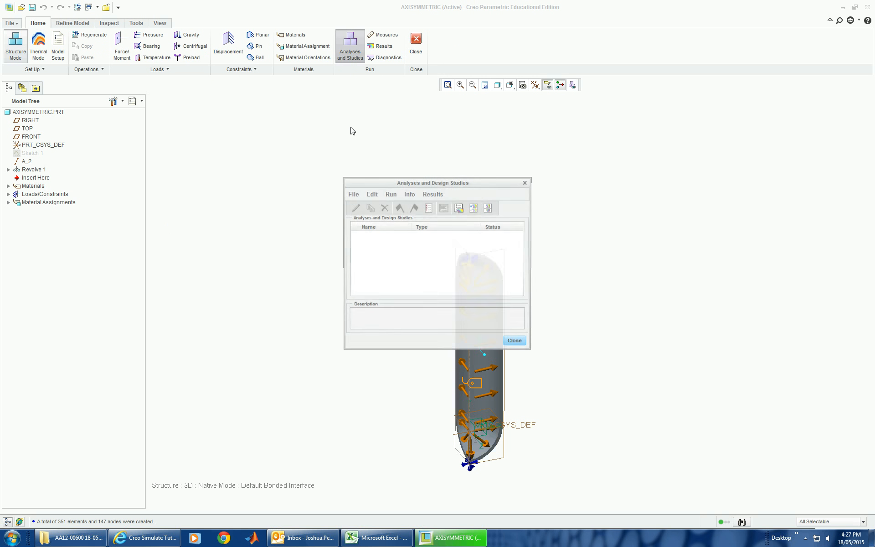
{"action": "left_click", "coordinate": [352, 194]}
{"action": "left_click", "coordinate": [362, 208]}
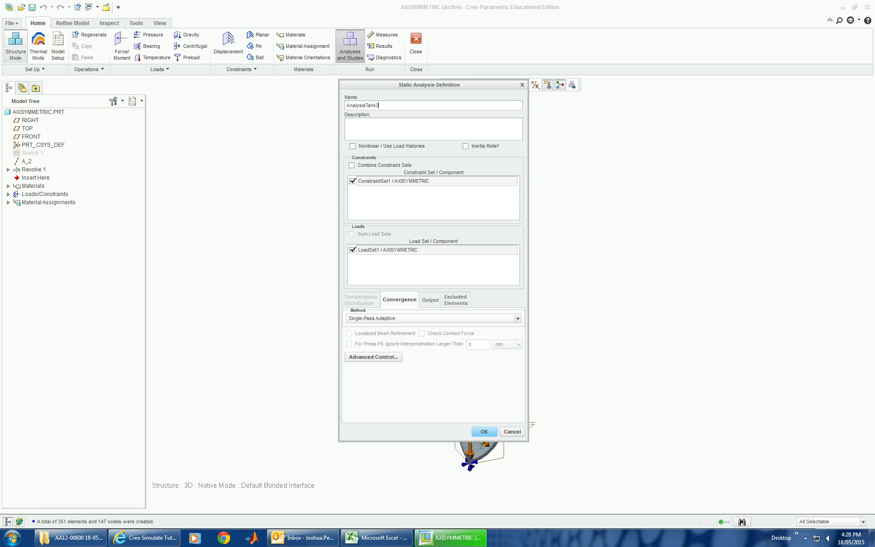
{"action": "left_click", "coordinate": [431, 300]}
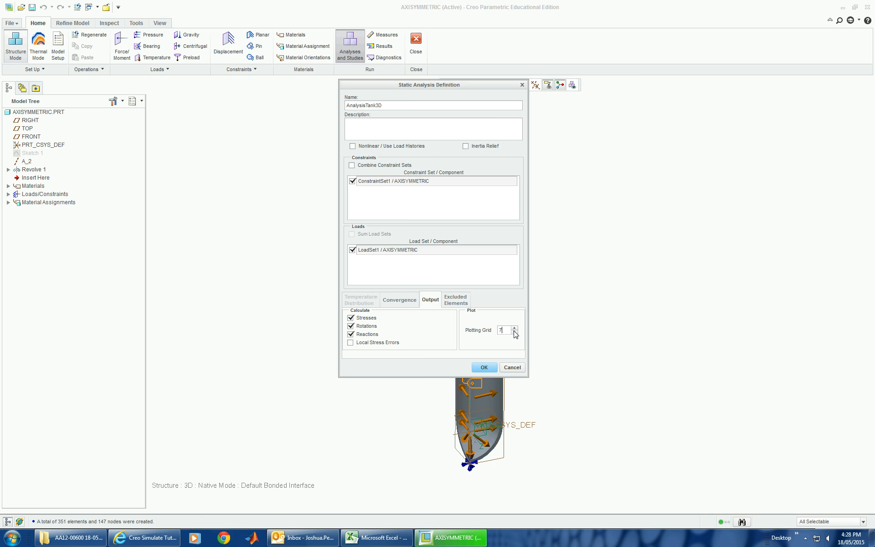
{"action": "left_click", "coordinate": [484, 368]}
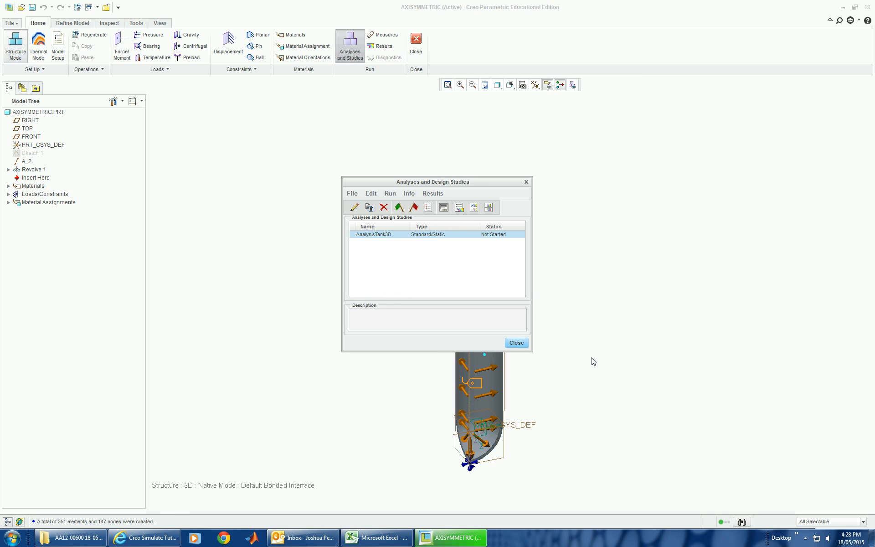
Step: Run AnalysisTank3D with interactive diagnostics, examine the first flagged element's solver message, and close the diagnostics
{"action": "left_click", "coordinate": [399, 208]}
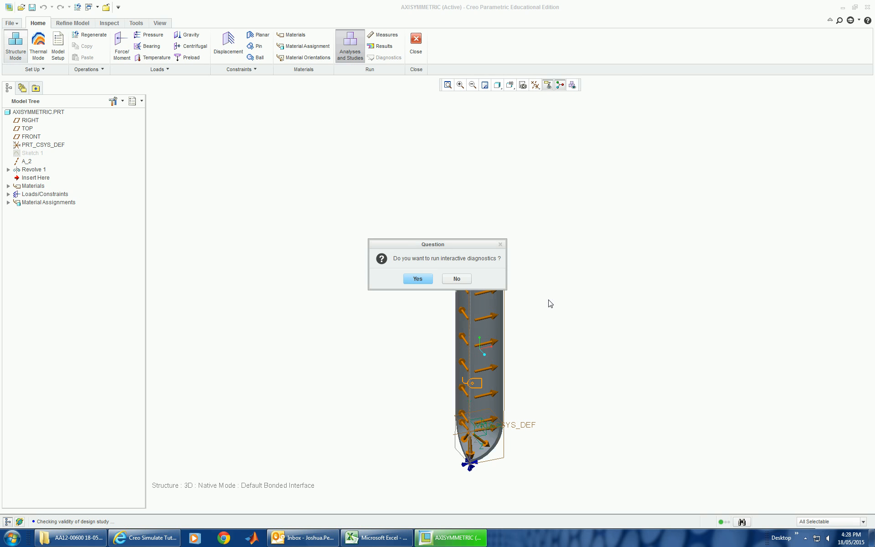
{"action": "left_click", "coordinate": [425, 280]}
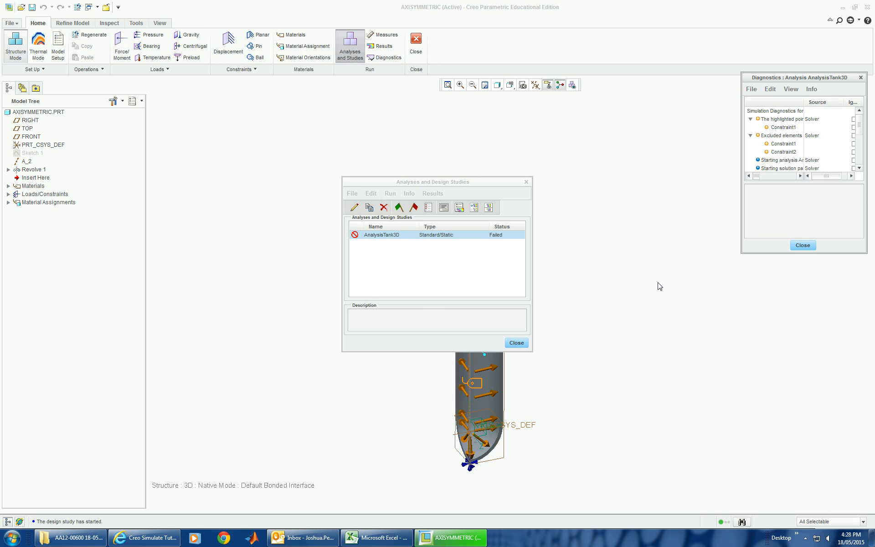
{"action": "left_click_drag", "start_coordinate": [865, 130], "coordinate": [865, 154]}
{"action": "left_click", "coordinate": [779, 126]}
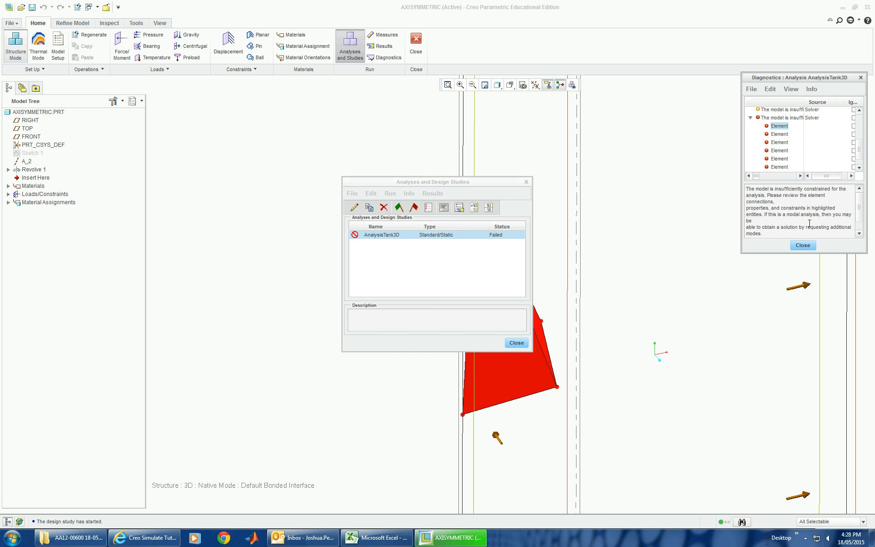
{"action": "left_click", "coordinate": [803, 245]}
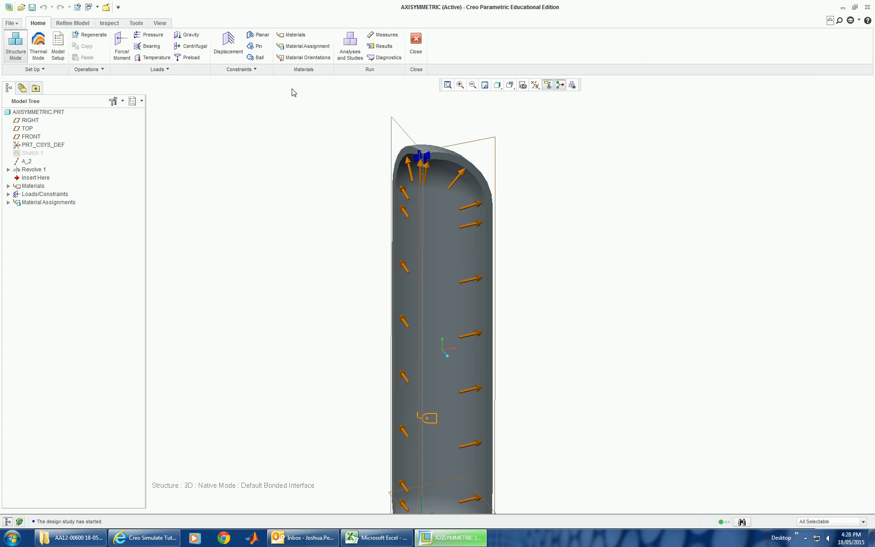
Step: Create a mirror symmetry constraint in ConstraintSet1 on the vessel's cut face beside the PRT_CSYS_DEF Z side, accepting the reference conflict warning
{"action": "left_click", "coordinate": [255, 70]}
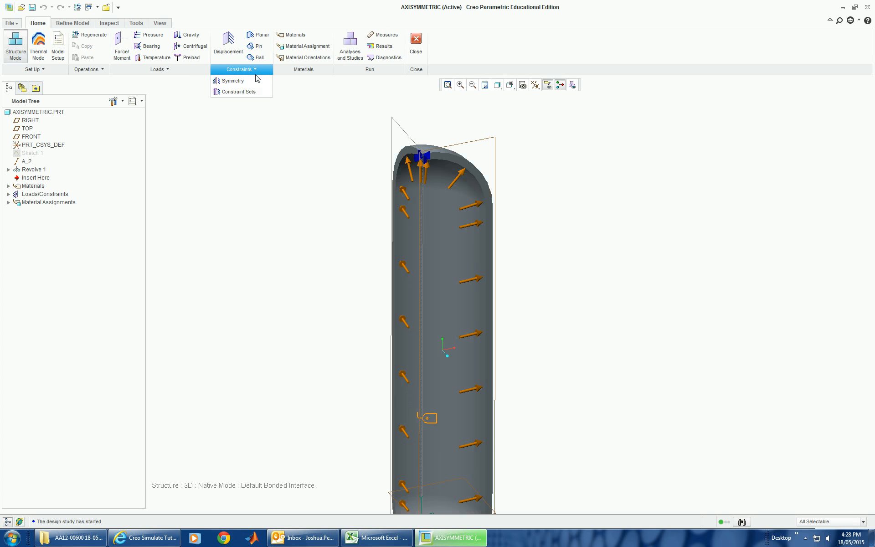
{"action": "left_click", "coordinate": [256, 80]}
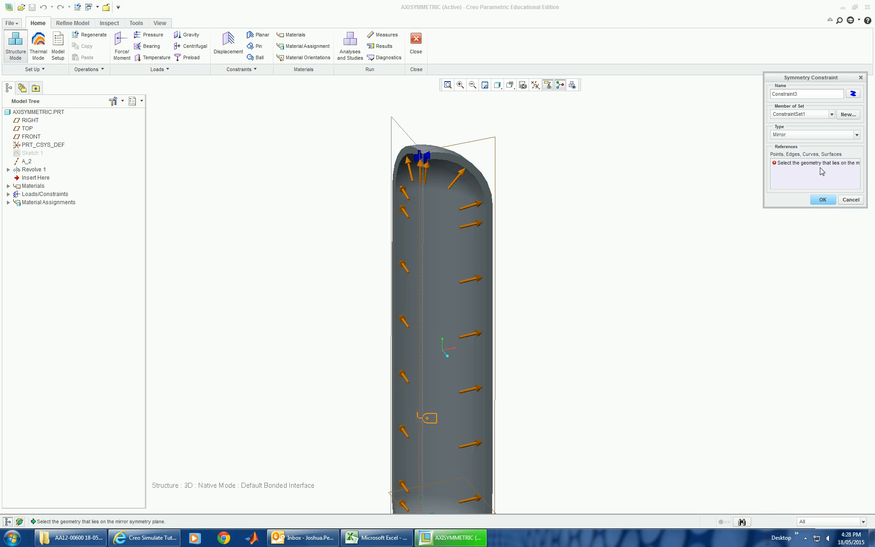
{"action": "scroll", "coordinate": [568, 287], "scroll_direction": "up", "scroll_amount": 2}
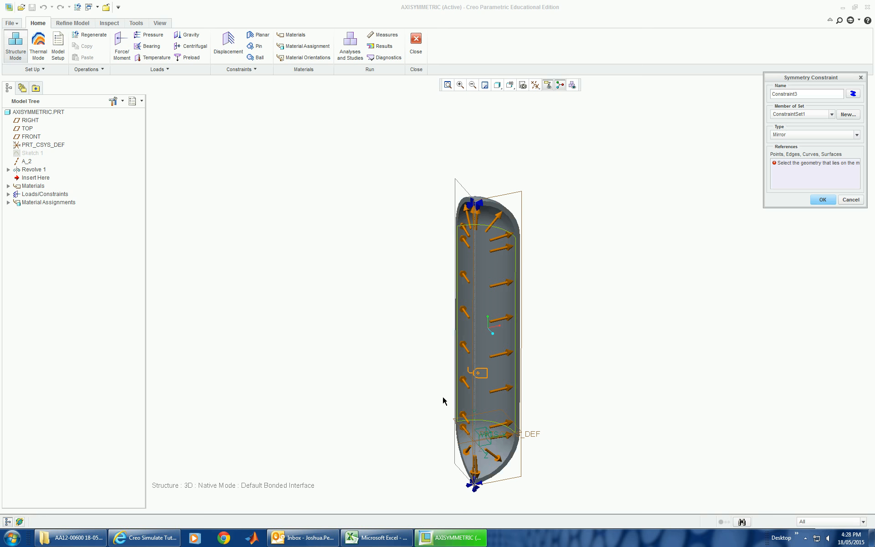
{"action": "scroll", "coordinate": [449, 383], "scroll_direction": "down", "scroll_amount": 3}
{"action": "mouse_move", "coordinate": [453, 363]}
{"action": "middle_mouse_down"}
{"action": "mouse_move", "coordinate": [488, 351]}
{"action": "mouse_move", "coordinate": [468, 356]}
{"action": "middle_mouse_up"}
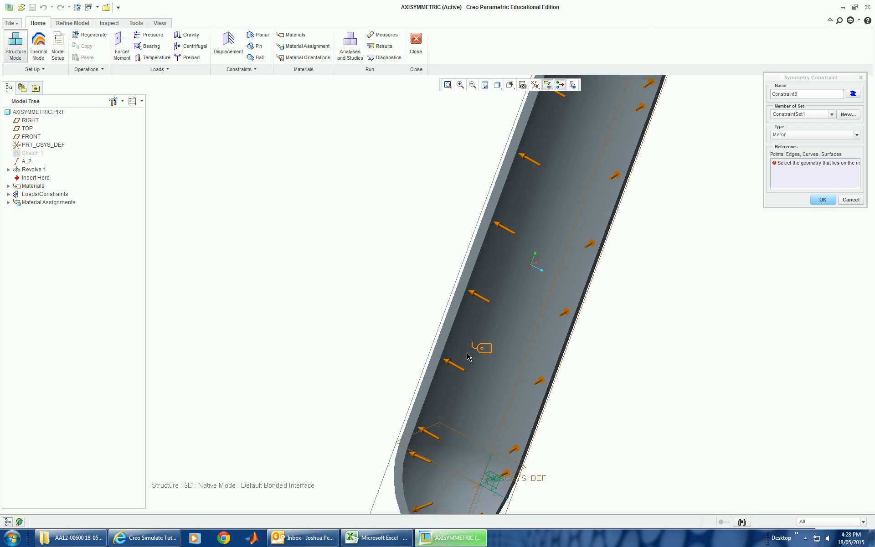
{"action": "left_click", "coordinate": [441, 349]}
{"action": "scroll", "coordinate": [441, 349], "scroll_direction": "up", "scroll_amount": 3}
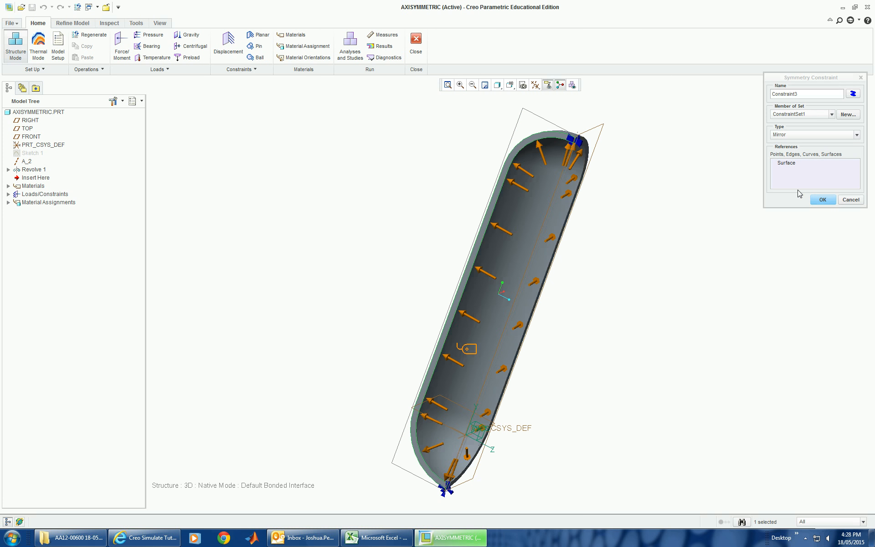
{"action": "left_click", "coordinate": [817, 203]}
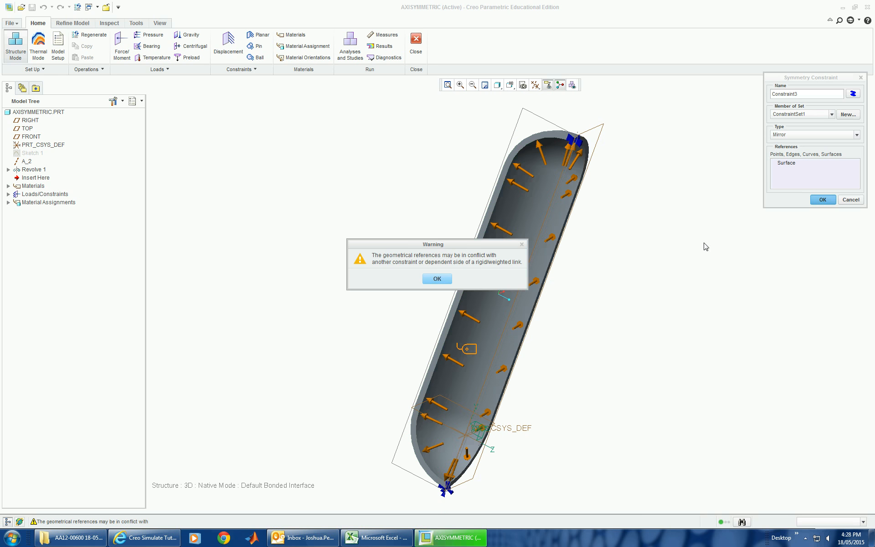
{"action": "left_click", "coordinate": [437, 279]}
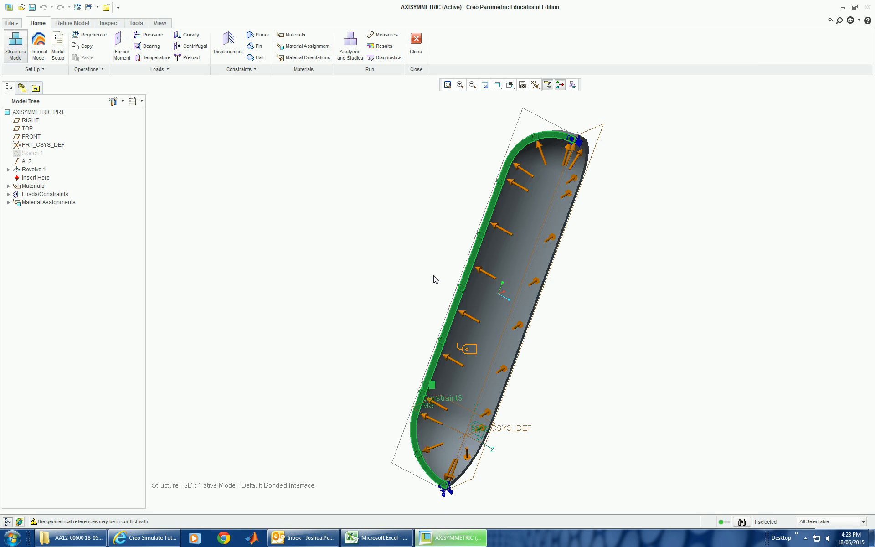
{"action": "middle_click_drag", "start_coordinate": [670, 296], "coordinate": [587, 290]}
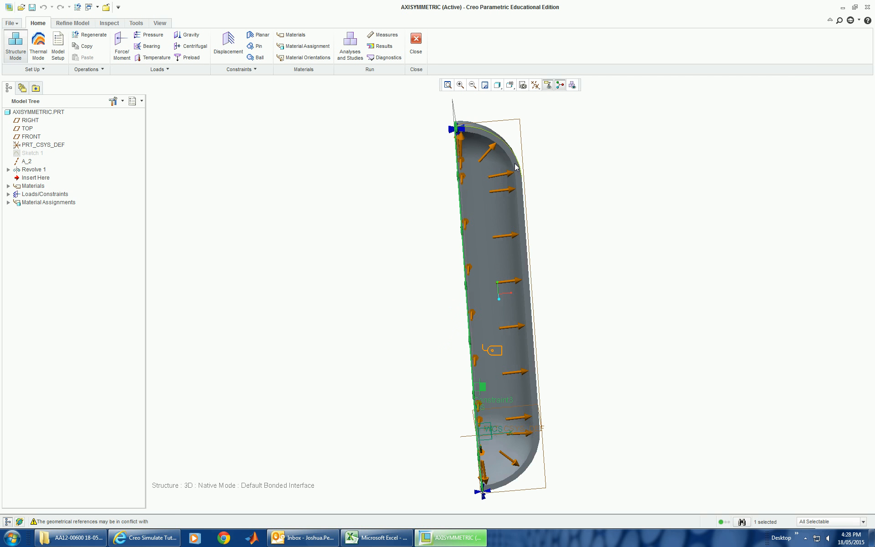
Step: Create a mirror symmetry constraint in ConstraintSet1 on the vessel's opposite cut face, accepting the reference conflict warning
{"action": "scroll", "coordinate": [525, 235], "scroll_direction": "up", "scroll_amount": 2}
{"action": "scroll", "coordinate": [525, 235], "scroll_direction": "up", "scroll_amount": 2}
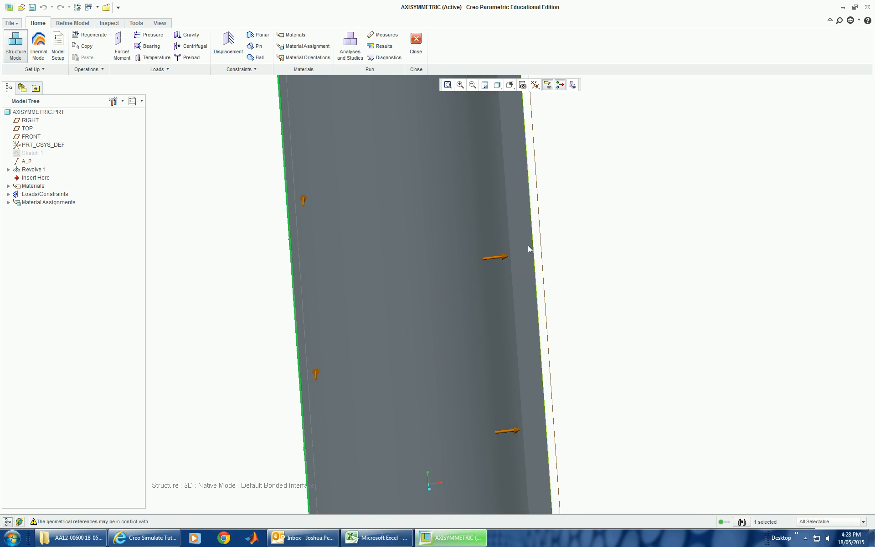
{"action": "scroll", "coordinate": [578, 263], "scroll_direction": "down", "scroll_amount": 5}
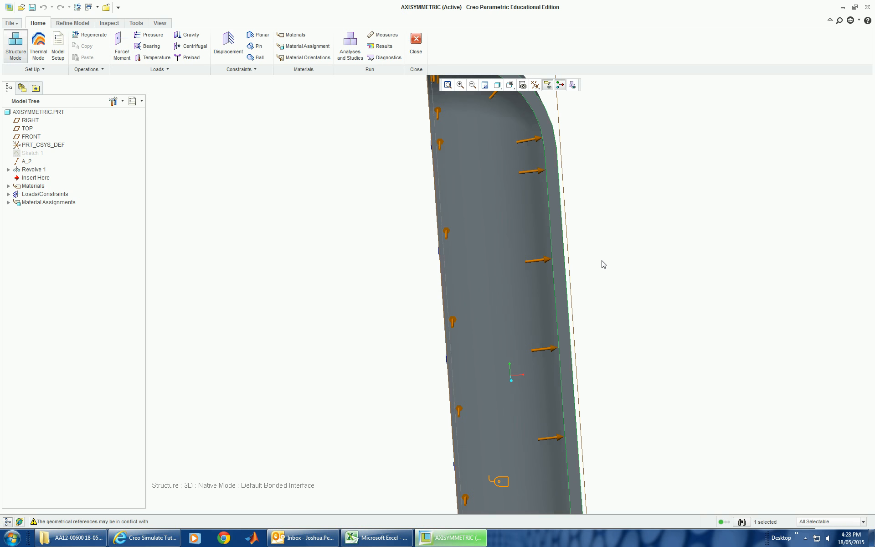
{"action": "left_click", "coordinate": [250, 72]}
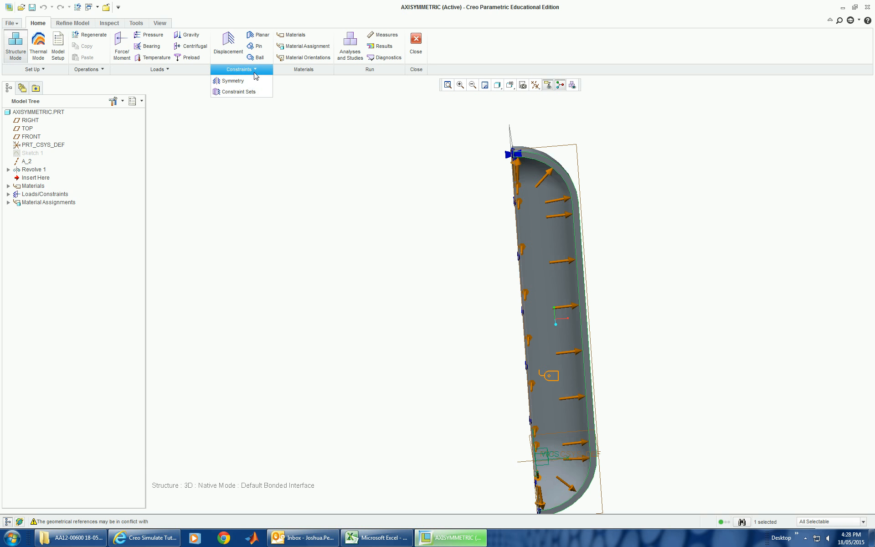
{"action": "left_click", "coordinate": [249, 83]}
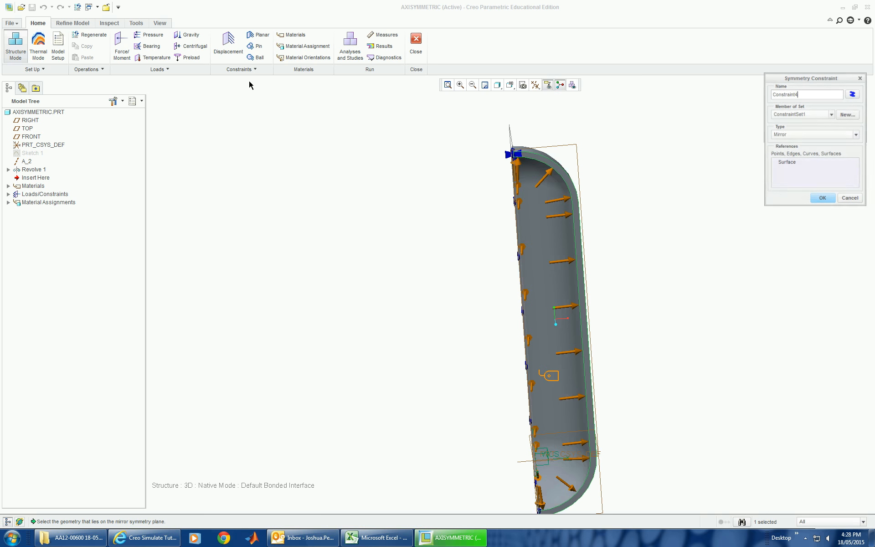
{"action": "left_click", "coordinate": [823, 200]}
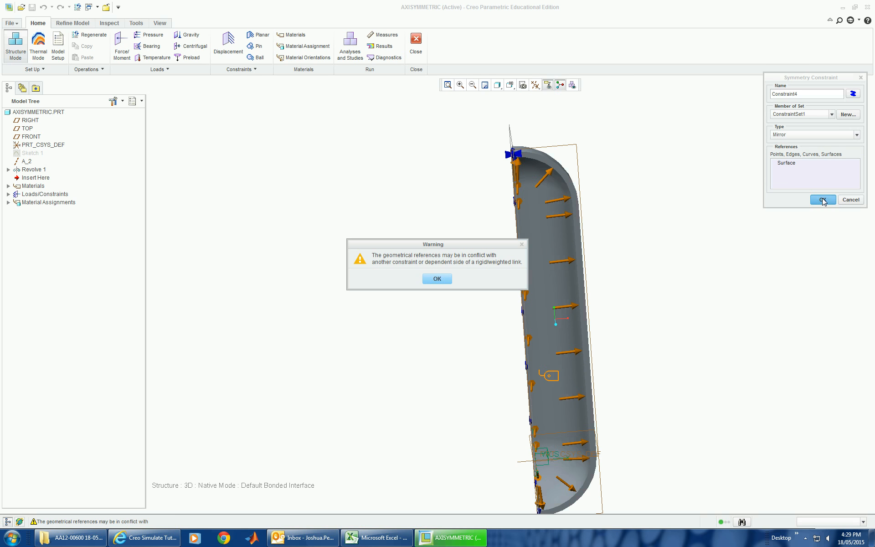
{"action": "left_click", "coordinate": [436, 279]}
{"action": "mouse_move", "coordinate": [420, 344]}
{"action": "middle_mouse_down"}
{"action": "mouse_move", "coordinate": [439, 344]}
{"action": "mouse_move", "coordinate": [439, 334]}
{"action": "mouse_move", "coordinate": [422, 342]}
{"action": "middle_mouse_up"}
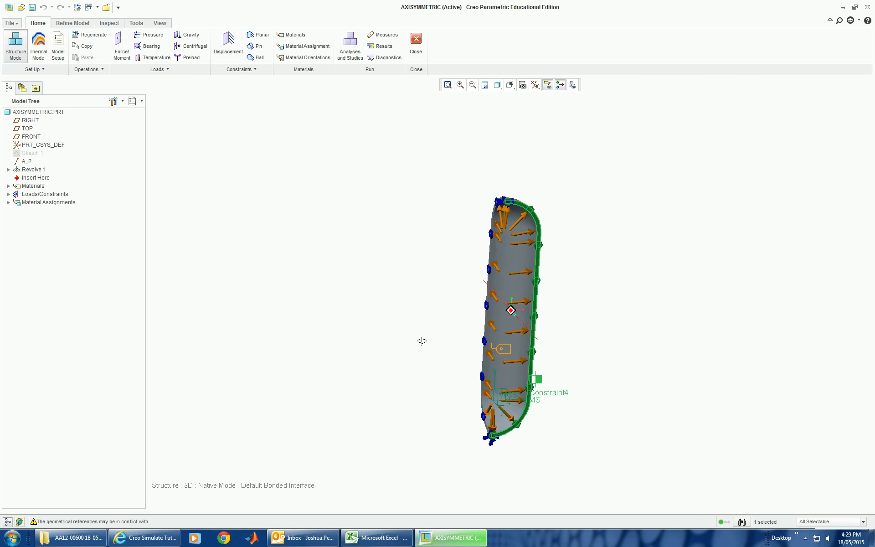
Step: Run AnalysisTank3D again with interactive diagnostics and close the diagnostics report
{"action": "left_click", "coordinate": [350, 46]}
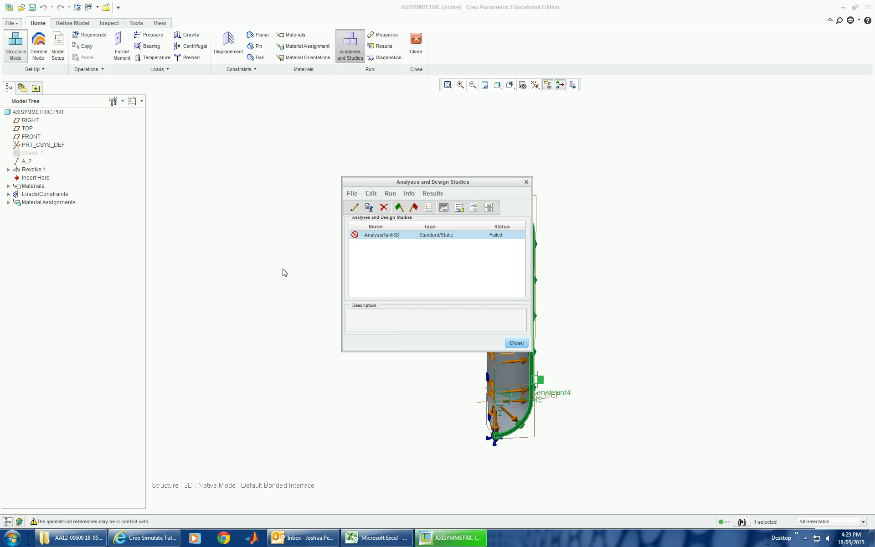
{"action": "left_click", "coordinate": [399, 207]}
{"action": "left_click", "coordinate": [417, 281]}
{"action": "left_click", "coordinate": [416, 280]}
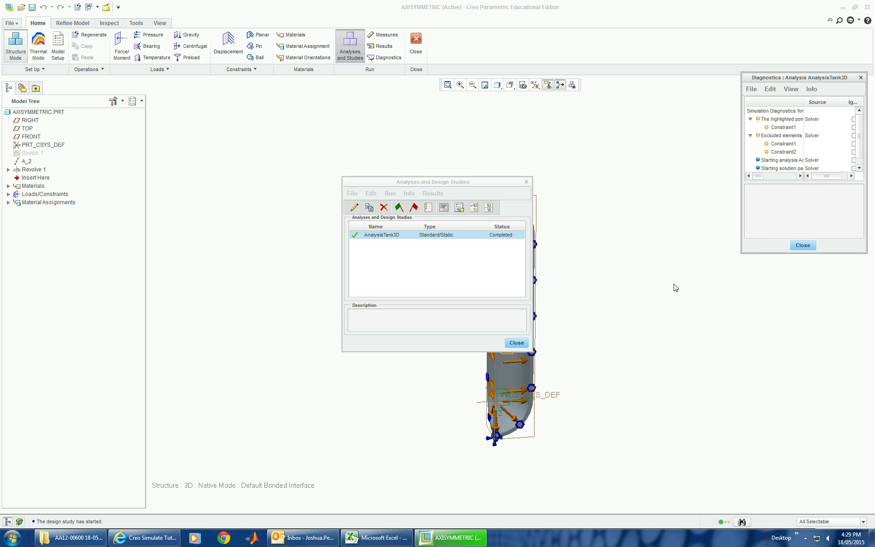
{"action": "left_click", "coordinate": [802, 246]}
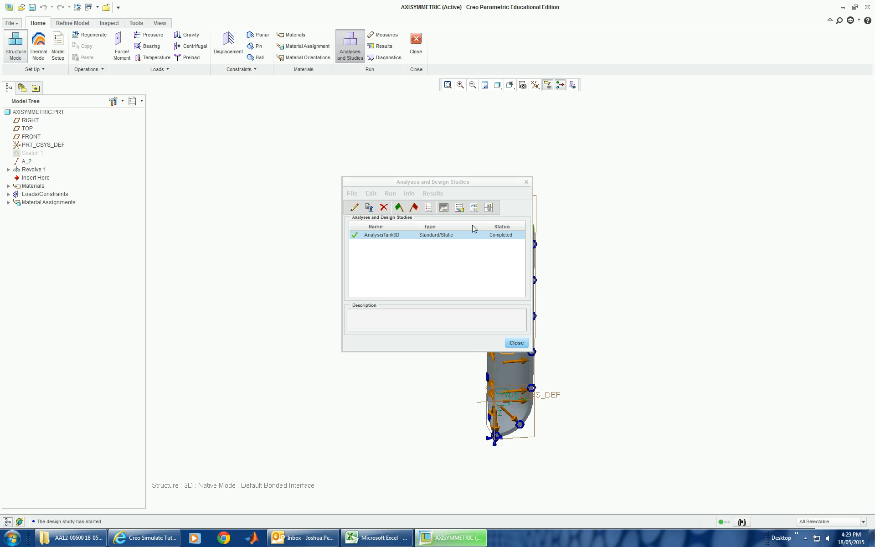
Step: Show AnalysisTank3D results as a fringe plot of Max Principal stress in MPa on the deformed shape
{"action": "left_click", "coordinate": [459, 207]}
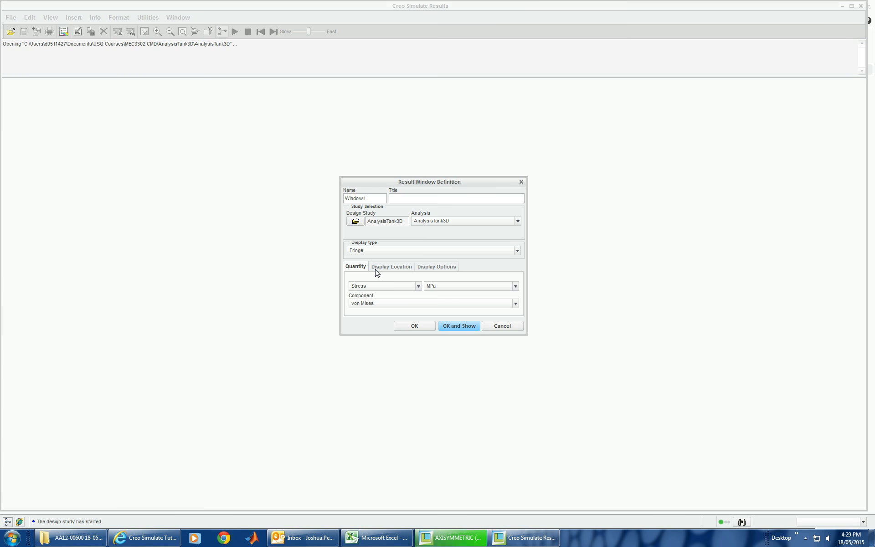
{"action": "left_click", "coordinate": [400, 304]}
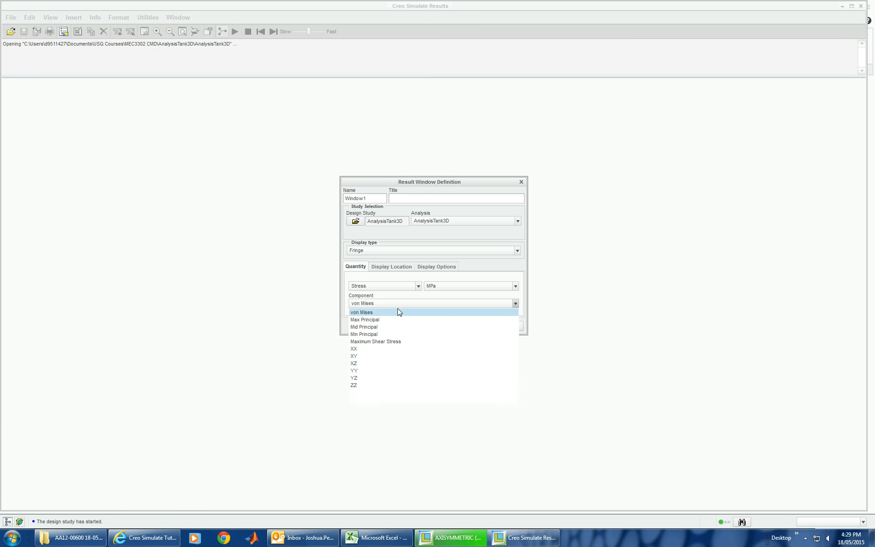
{"action": "left_click", "coordinate": [392, 318]}
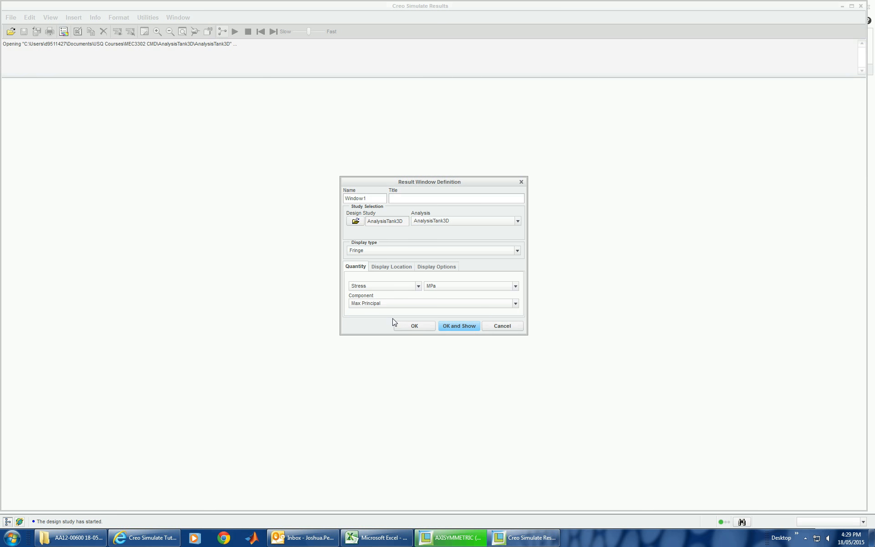
{"action": "left_click", "coordinate": [436, 268]}
{"action": "left_click", "coordinate": [436, 279]}
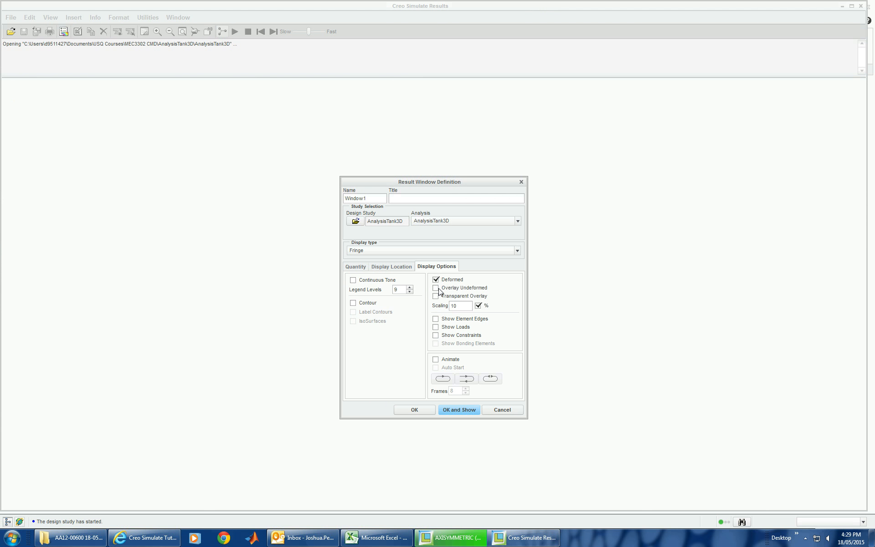
{"action": "left_click", "coordinate": [458, 410]}
Step: Examine the maximum principal stress plot from several angles, and close the results without saving along with the analyses list
{"action": "mouse_move", "coordinate": [505, 221]}
{"action": "middle_mouse_down"}
{"action": "mouse_move", "coordinate": [488, 182]}
{"action": "mouse_move", "coordinate": [503, 152]}
{"action": "mouse_move", "coordinate": [496, 151]}
{"action": "middle_mouse_up"}
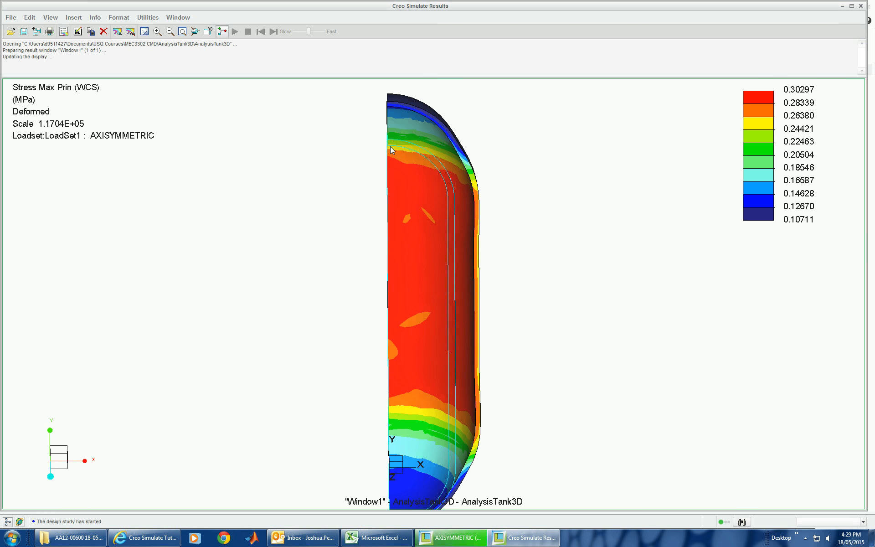
{"action": "mouse_move", "coordinate": [569, 312]}
{"action": "middle_mouse_down"}
{"action": "mouse_move", "coordinate": [589, 293]}
{"action": "mouse_move", "coordinate": [586, 313]}
{"action": "middle_mouse_up"}
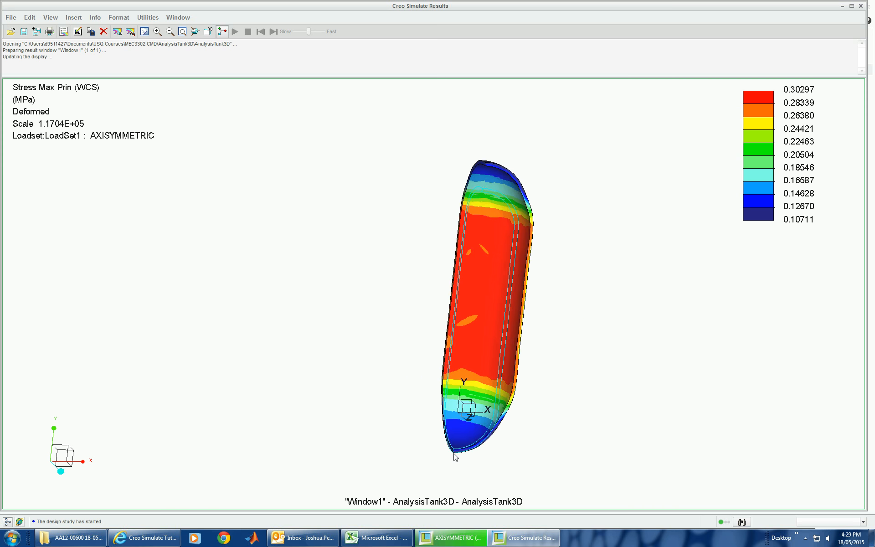
{"action": "mouse_move", "coordinate": [633, 359]}
{"action": "middle_mouse_down"}
{"action": "mouse_move", "coordinate": [586, 342]}
{"action": "mouse_move", "coordinate": [578, 367]}
{"action": "mouse_move", "coordinate": [555, 379]}
{"action": "mouse_move", "coordinate": [473, 382]}
{"action": "mouse_move", "coordinate": [604, 422]}
{"action": "mouse_move", "coordinate": [578, 401]}
{"action": "mouse_move", "coordinate": [576, 410]}
{"action": "middle_mouse_up"}
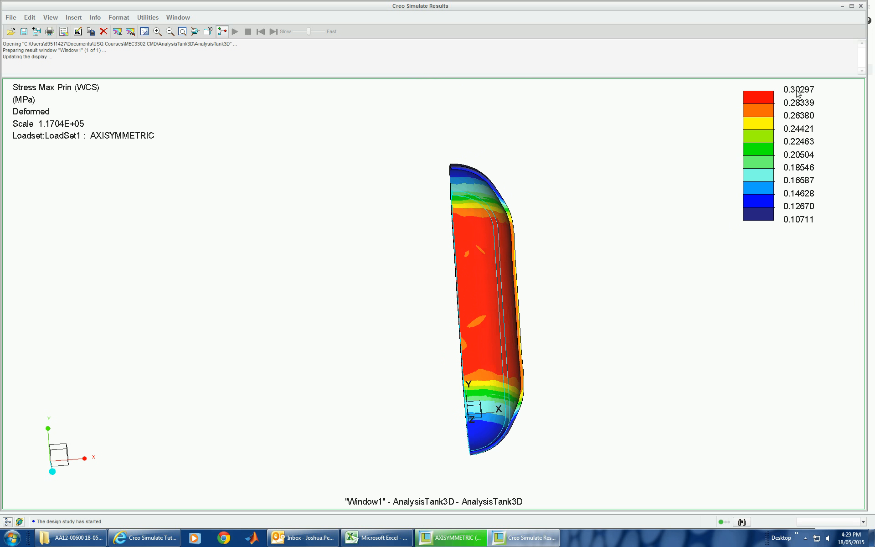
{"action": "left_click", "coordinate": [861, 6]}
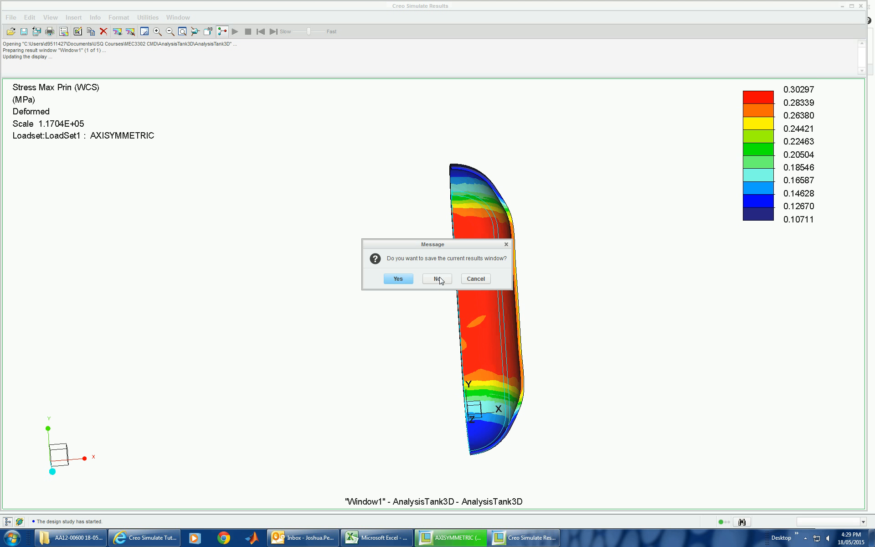
{"action": "left_click", "coordinate": [437, 278]}
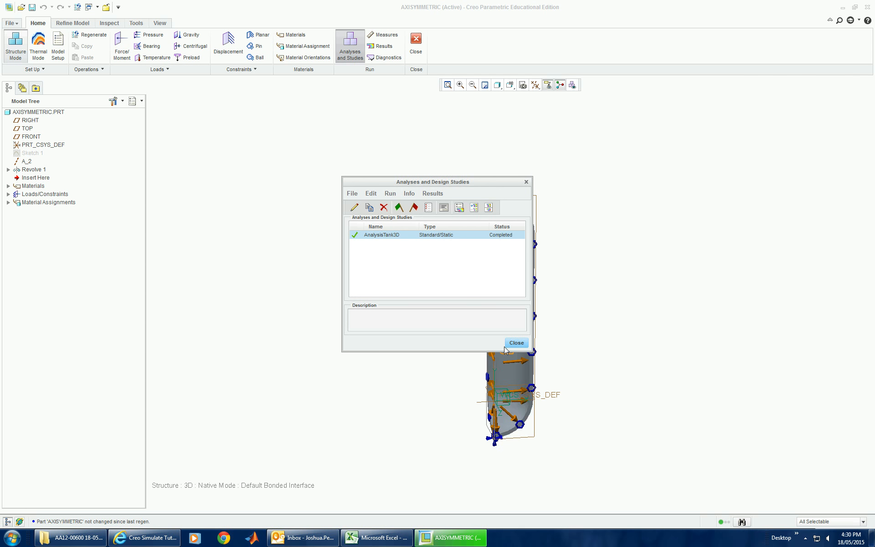
{"action": "left_click", "coordinate": [506, 347]}
{"action": "left_click", "coordinate": [415, 46]}
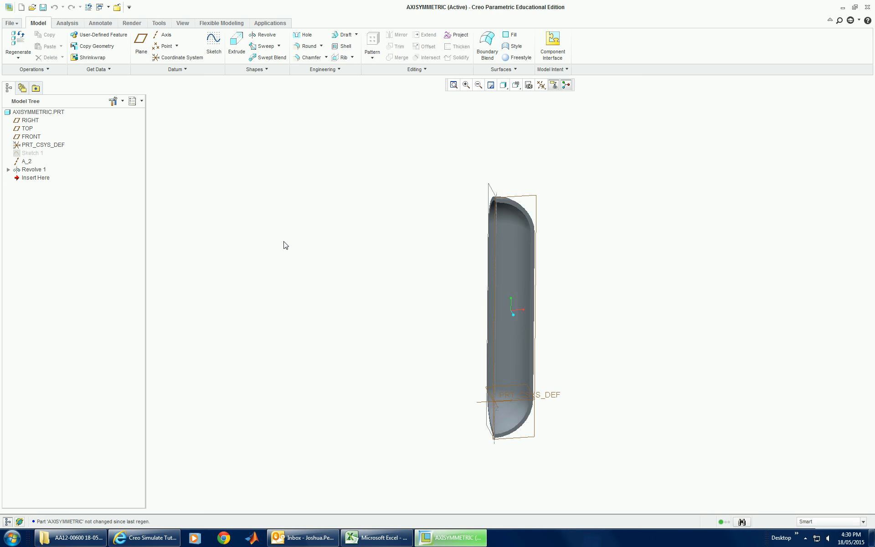
{"action": "scroll", "coordinate": [296, 248], "scroll_direction": "down", "scroll_amount": 2}
{"action": "scroll", "coordinate": [514, 266], "scroll_direction": "up", "scroll_amount": 3}
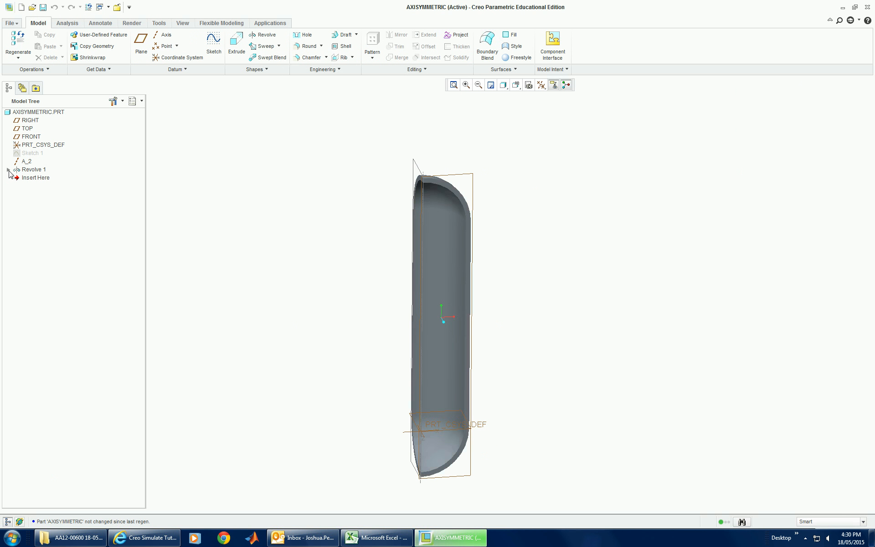
{"action": "left_click", "coordinate": [270, 23]}
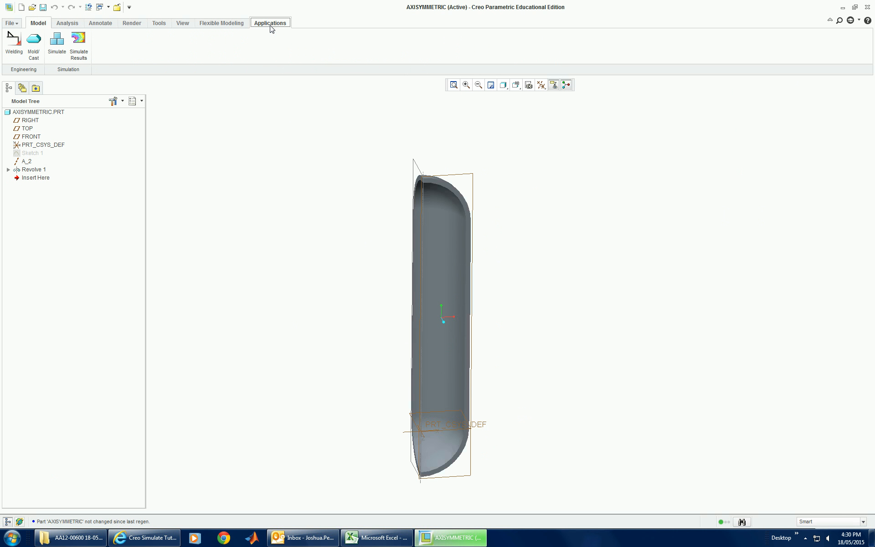
{"action": "left_click", "coordinate": [57, 42]}
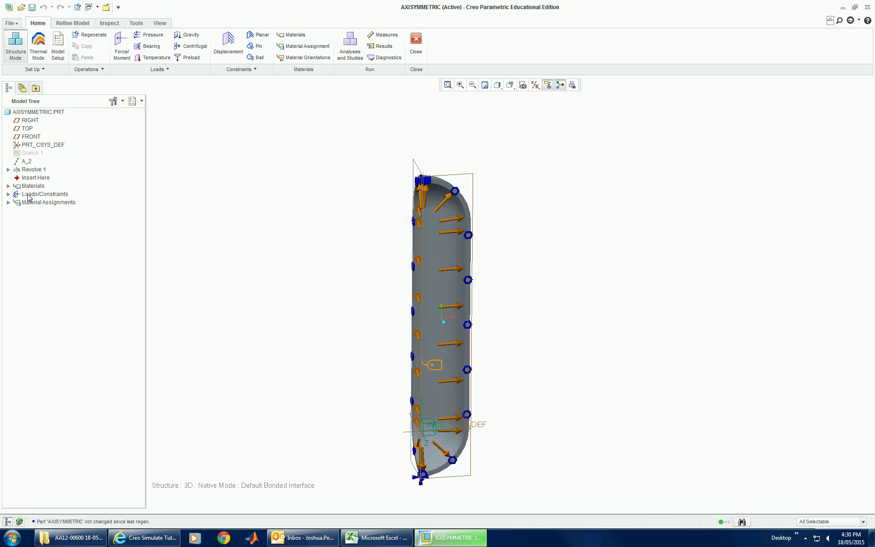
Step: Delete the displacement constraints Constraint1 and Constraint2 from ConstraintSet1
{"action": "left_click", "coordinate": [28, 197]}
{"action": "left_click", "coordinate": [339, 187]}
{"action": "left_click", "coordinate": [46, 196]}
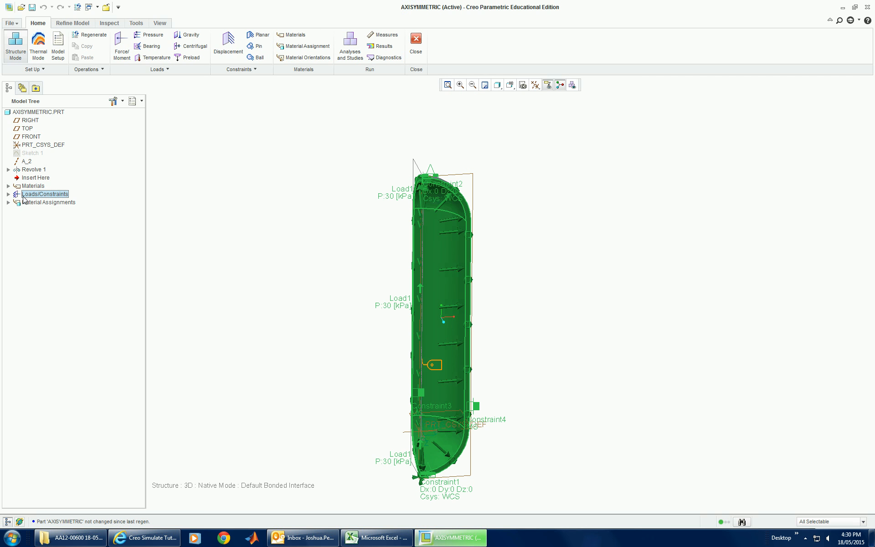
{"action": "left_click", "coordinate": [8, 194]}
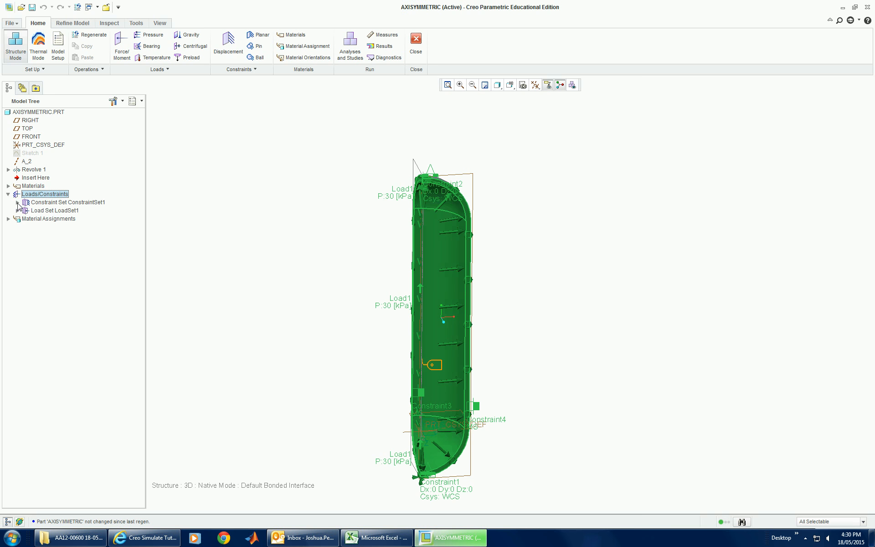
{"action": "left_click", "coordinate": [18, 202]}
{"action": "right_click", "coordinate": [45, 211]}
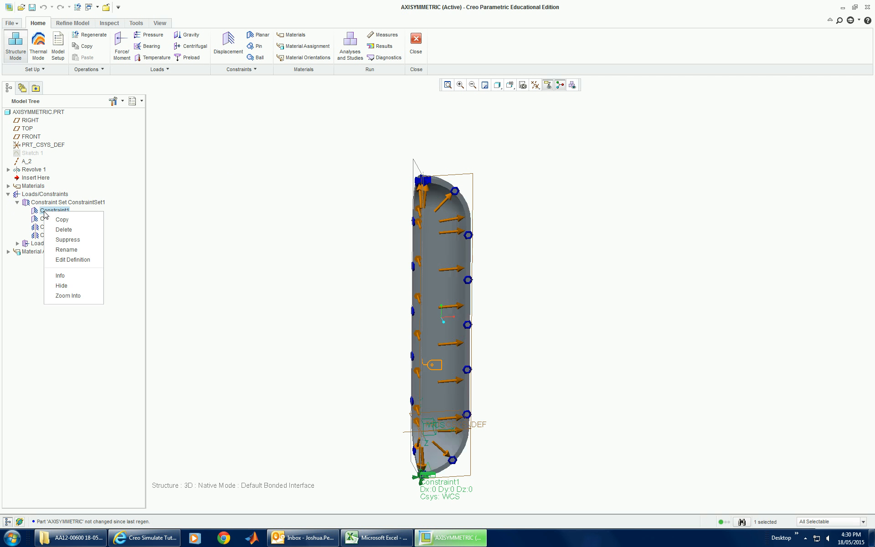
{"action": "left_click", "coordinate": [54, 229]}
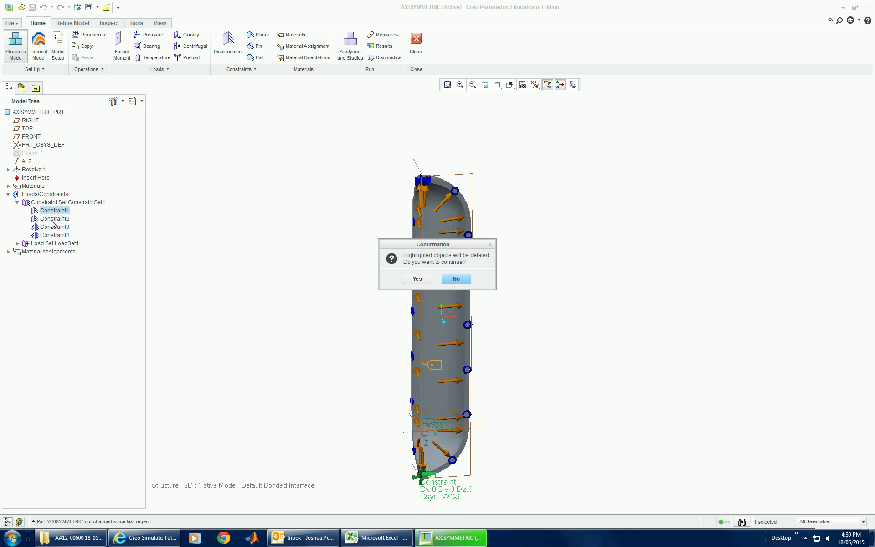
{"action": "left_click", "coordinate": [410, 280]}
{"action": "right_click", "coordinate": [62, 212]}
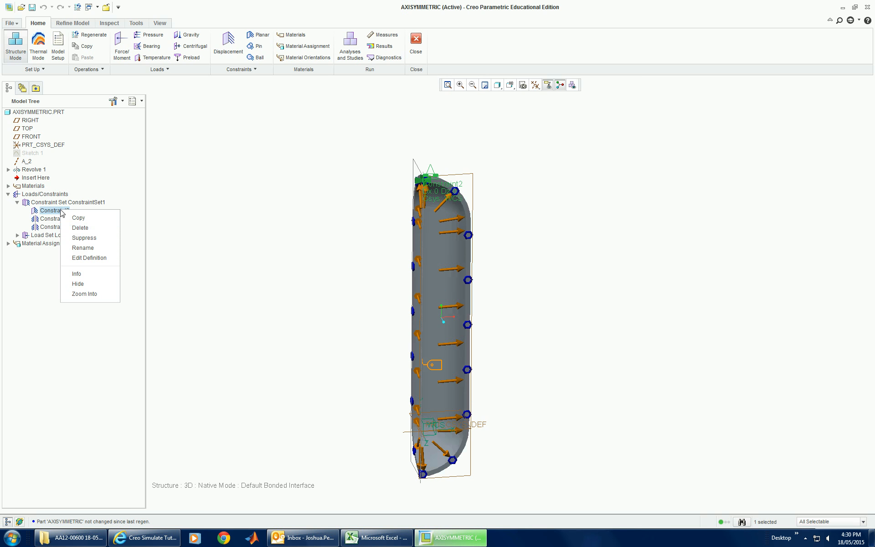
{"action": "left_click", "coordinate": [76, 228]}
{"action": "left_click", "coordinate": [420, 280]}
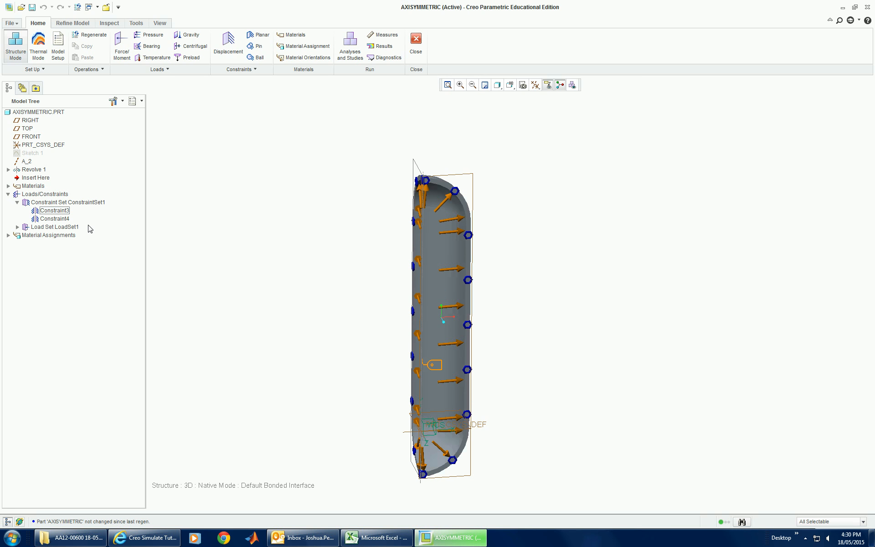
Step: Delete the mirror symmetry constraints Constraint3 and Constraint4 from ConstraintSet1
{"action": "right_click", "coordinate": [64, 211]}
{"action": "left_click", "coordinate": [76, 229]}
{"action": "left_click", "coordinate": [414, 279]}
{"action": "right_click", "coordinate": [63, 210]}
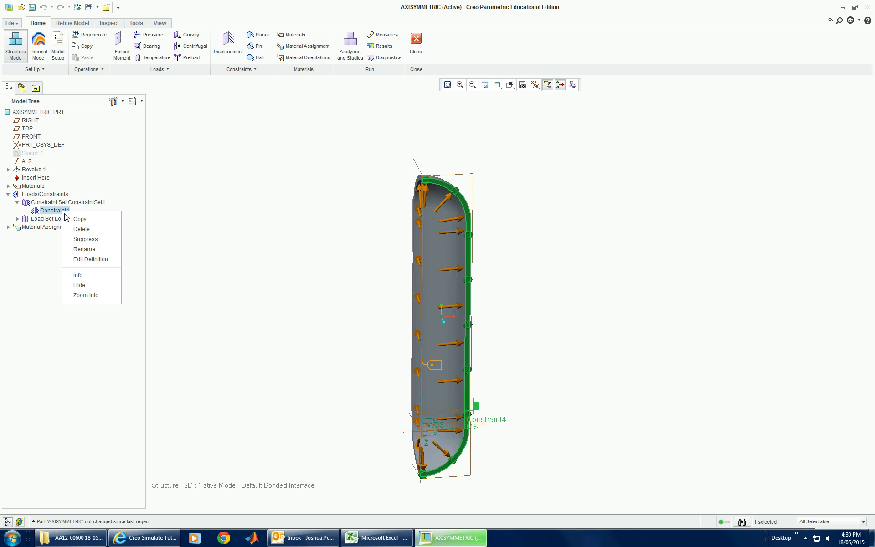
{"action": "left_click", "coordinate": [77, 229]}
{"action": "left_click", "coordinate": [415, 279]}
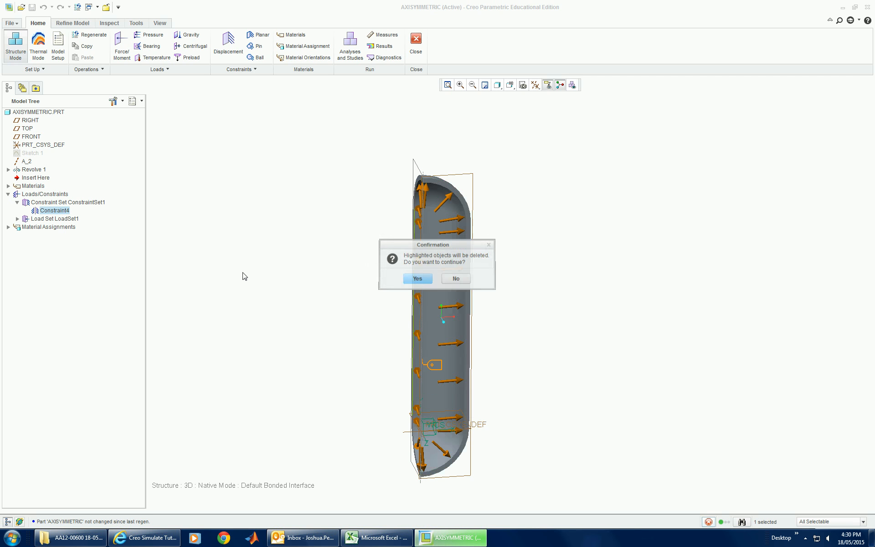
Step: Delete the pressure load Load1 from LoadSet1
{"action": "left_click", "coordinate": [17, 211]}
{"action": "left_click", "coordinate": [45, 219]}
{"action": "right_click", "coordinate": [46, 220]}
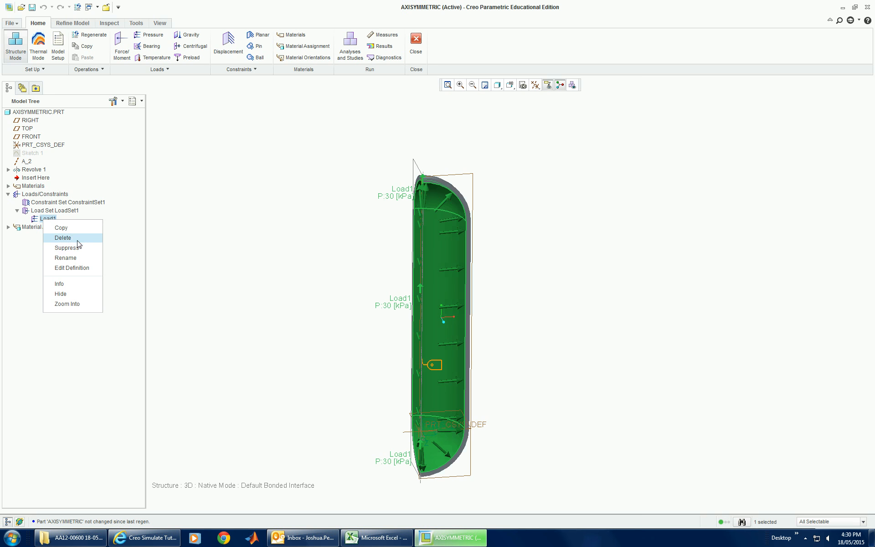
{"action": "left_click", "coordinate": [64, 237]}
{"action": "left_click", "coordinate": [417, 279]}
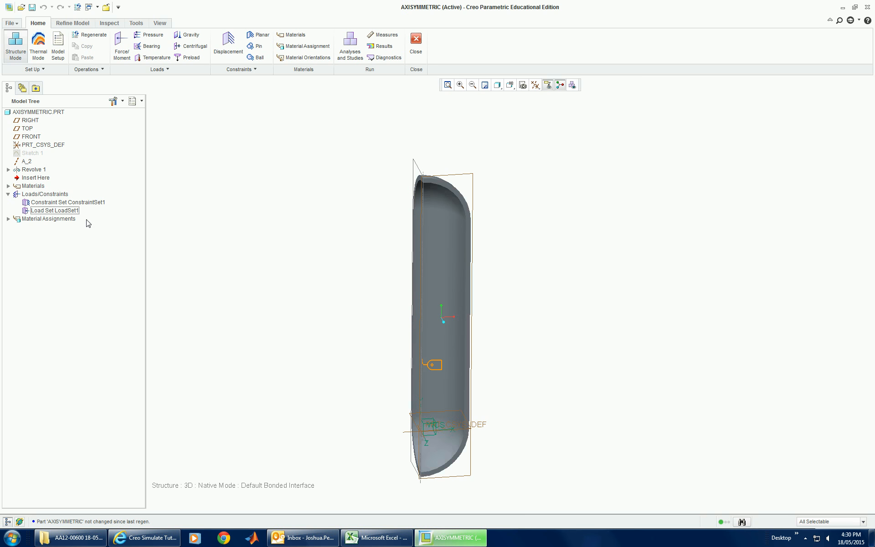
Step: Leave the simulation environment and redefine Revolve 1 with a revolve angle of 10 degrees
{"action": "left_click", "coordinate": [8, 170]}
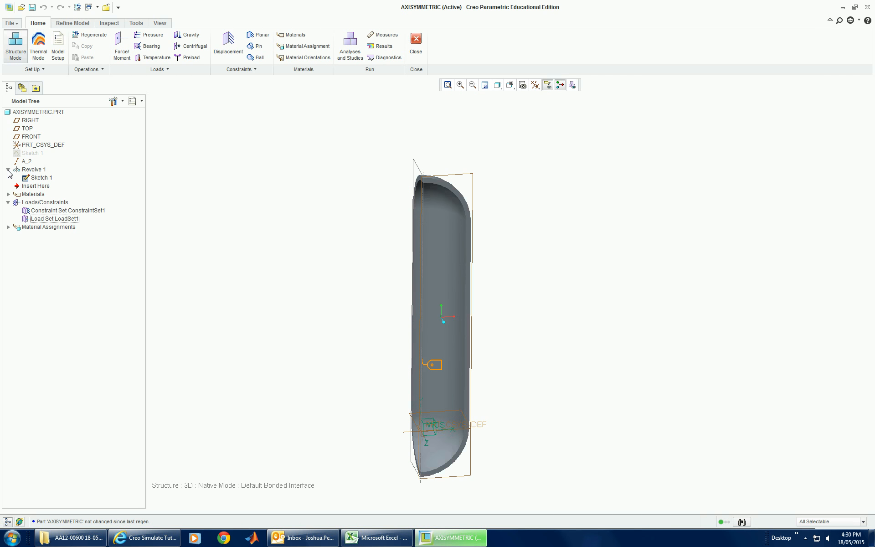
{"action": "left_click", "coordinate": [416, 43]}
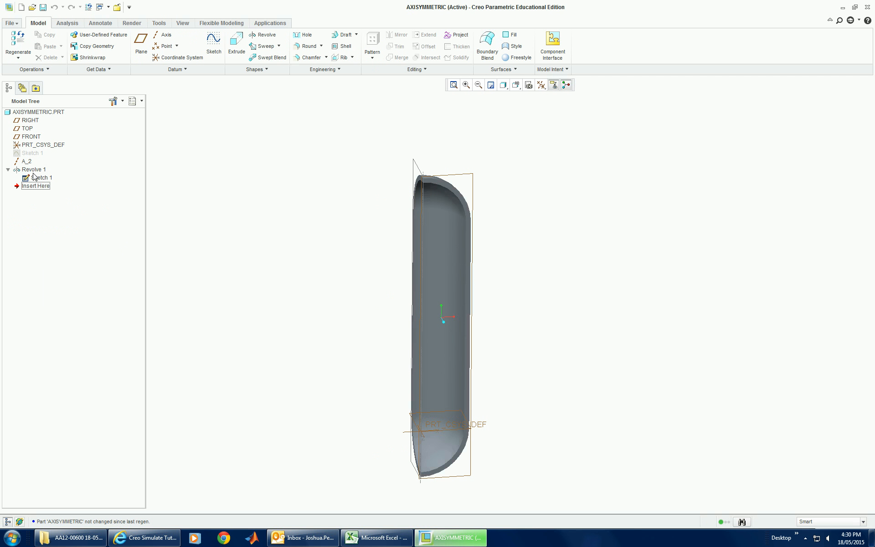
{"action": "left_click", "coordinate": [8, 169]}
{"action": "left_click", "coordinate": [27, 170]}
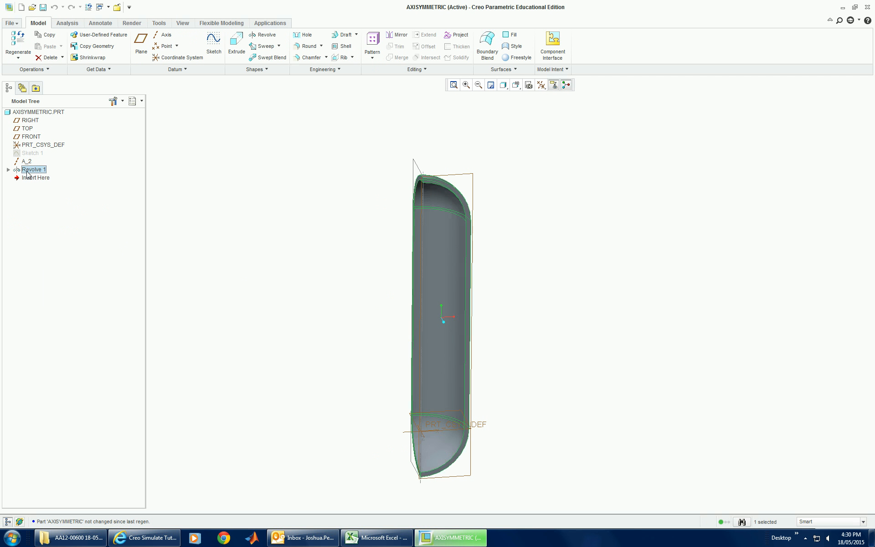
{"action": "right_click", "coordinate": [29, 171]}
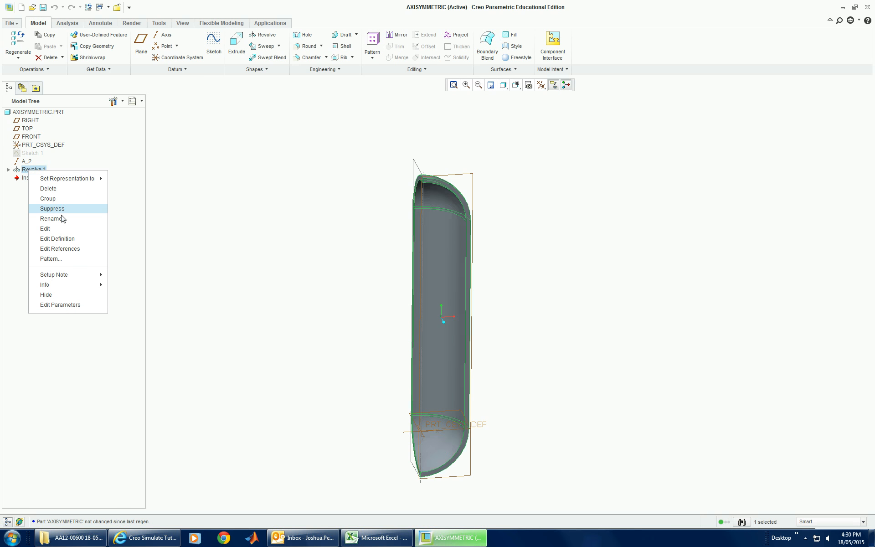
{"action": "left_click", "coordinate": [64, 239]}
{"action": "double_click", "coordinate": [393, 306]}
{"action": "double_click", "coordinate": [394, 303]}
{"action": "type", "text": "10"}
{"action": "key", "text": "Return"}
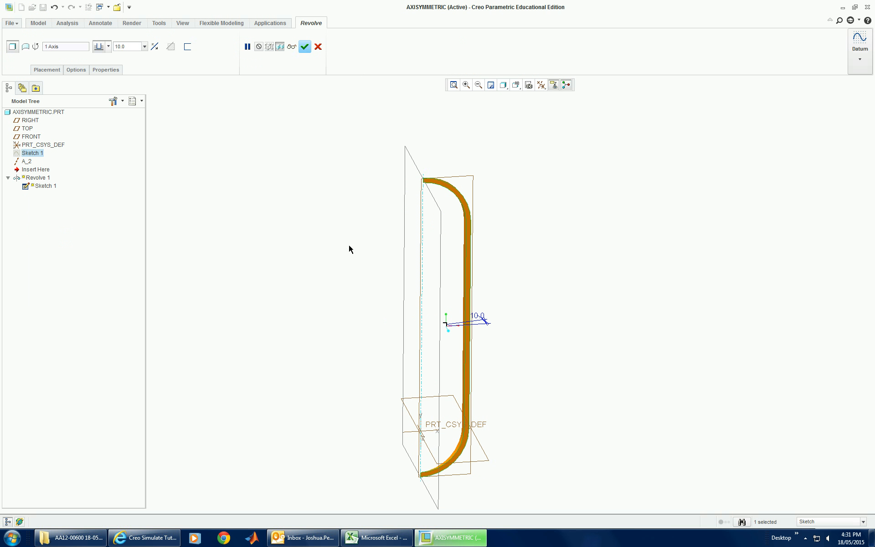
{"action": "left_click", "coordinate": [305, 47]}
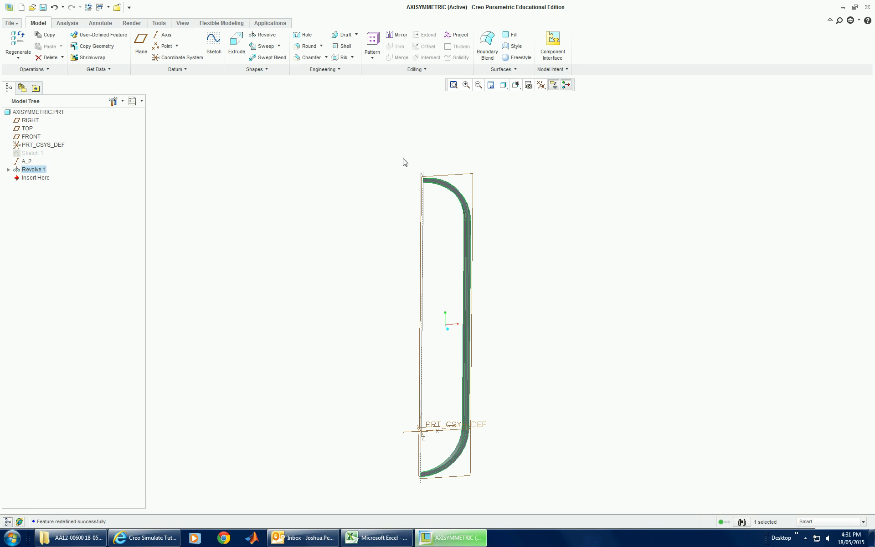
Step: Return to the simulation environment and set the model type to 2D Axisymmetric with PRT_CSYS_DEF as its coordinate system
{"action": "mouse_move", "coordinate": [329, 225]}
{"action": "middle_mouse_down"}
{"action": "mouse_move", "coordinate": [344, 220]}
{"action": "mouse_move", "coordinate": [335, 222]}
{"action": "middle_mouse_up"}
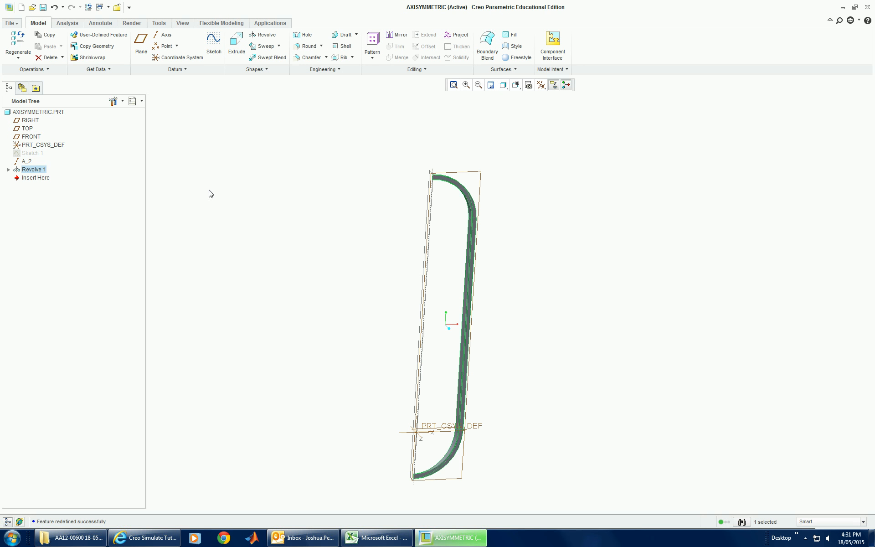
{"action": "left_click", "coordinate": [283, 24]}
{"action": "left_click", "coordinate": [57, 41]}
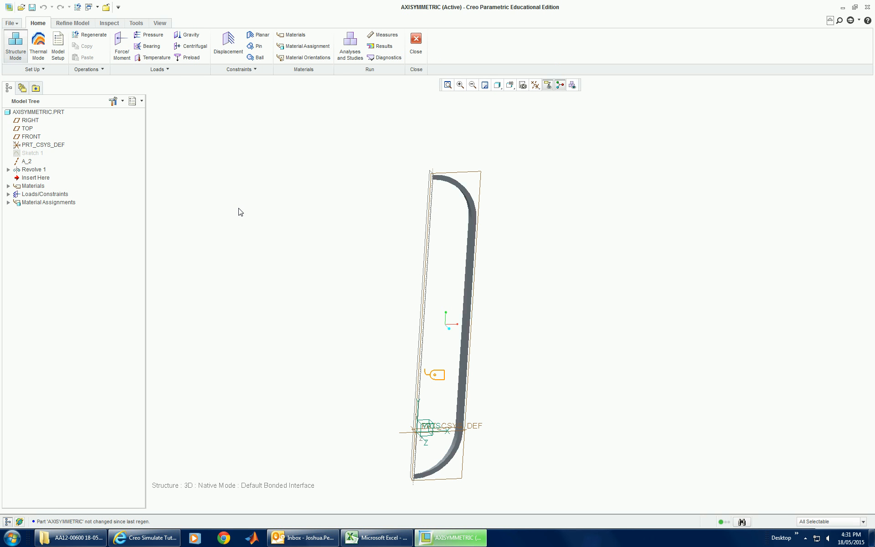
{"action": "left_click", "coordinate": [58, 53]}
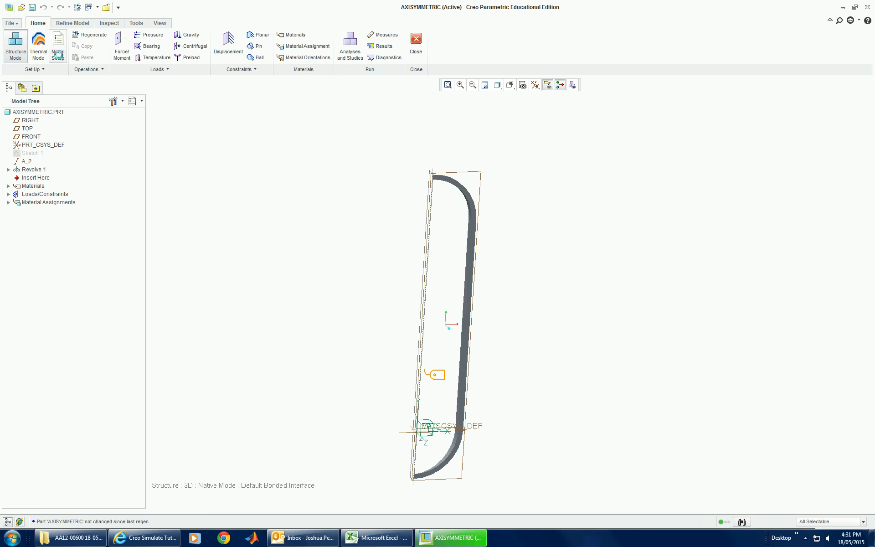
{"action": "left_click", "coordinate": [135, 119]}
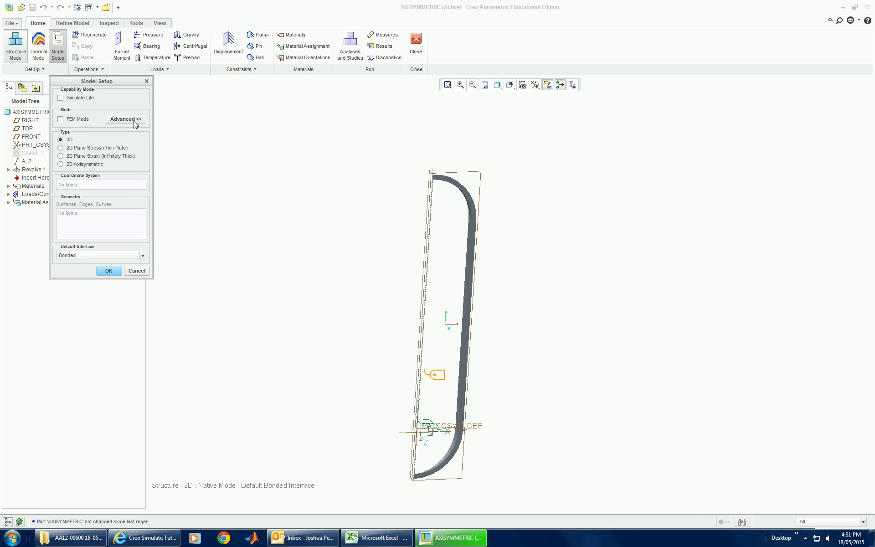
{"action": "left_click", "coordinate": [88, 165]}
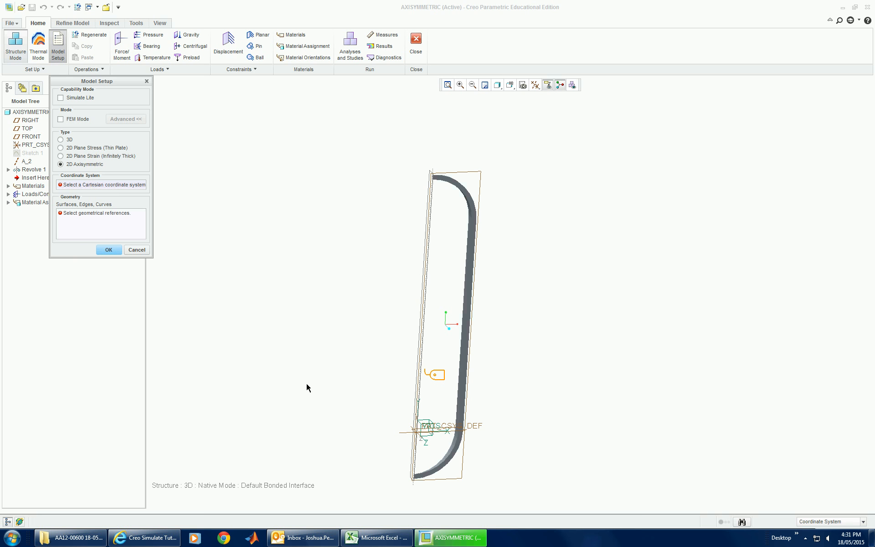
{"action": "left_click", "coordinate": [431, 427]}
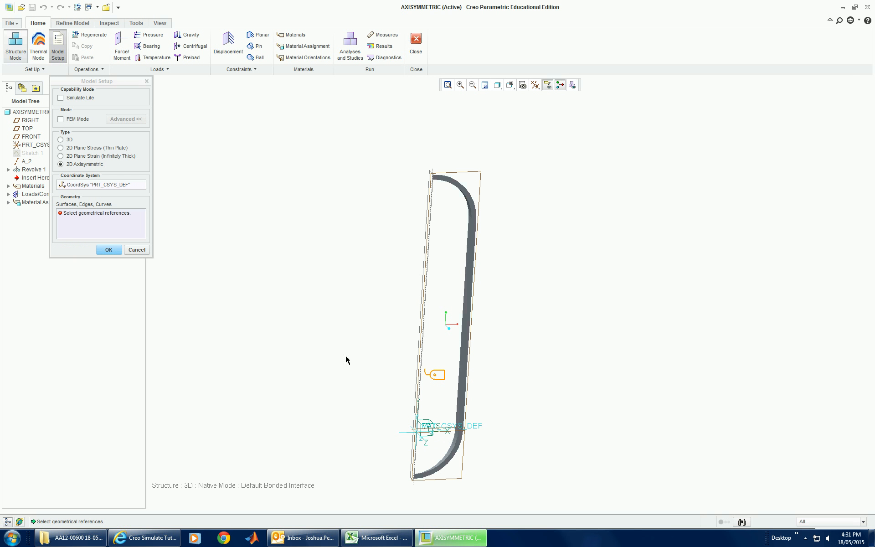
Step: Assign the front cross-section face as the 2D axisymmetric geometry and accept deleting all existing simulation entities
{"action": "left_click", "coordinate": [94, 224]}
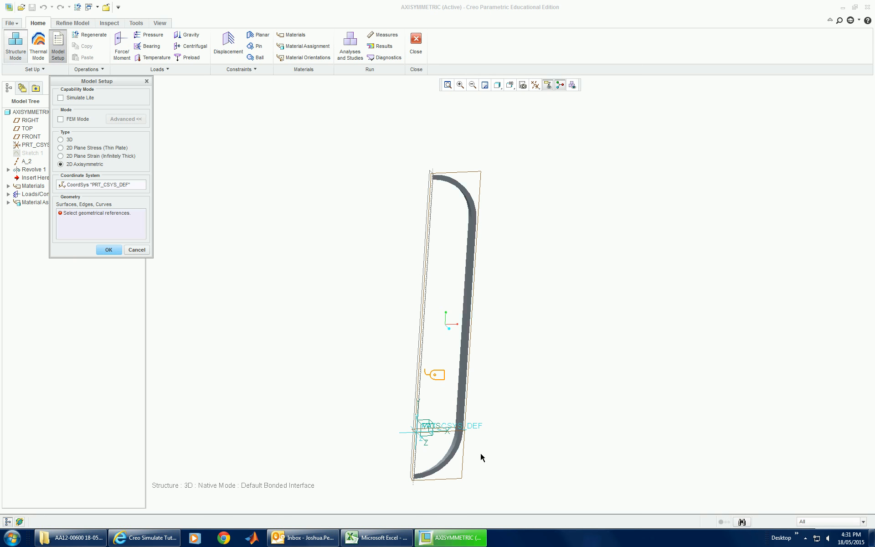
{"action": "scroll", "coordinate": [480, 453], "scroll_direction": "down", "scroll_amount": 3}
{"action": "scroll", "coordinate": [466, 450], "scroll_direction": "down", "scroll_amount": 3}
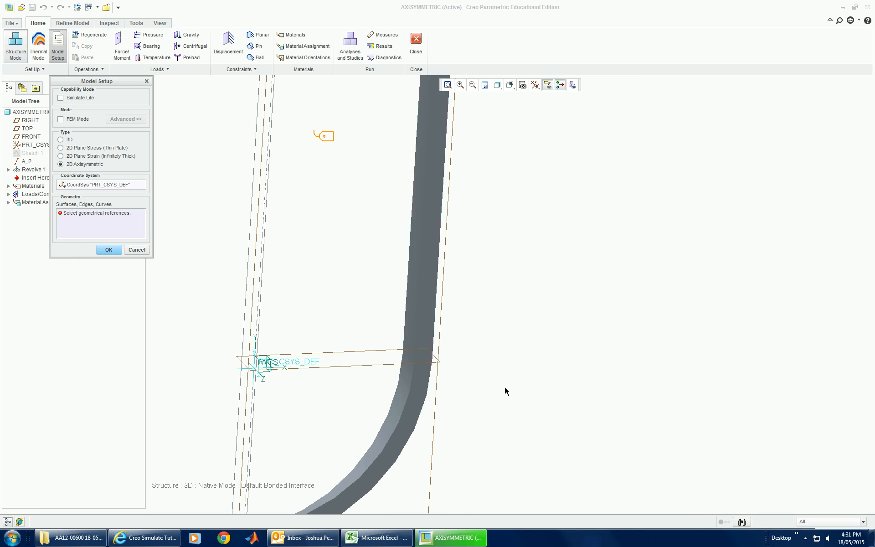
{"action": "left_click", "coordinate": [427, 336]}
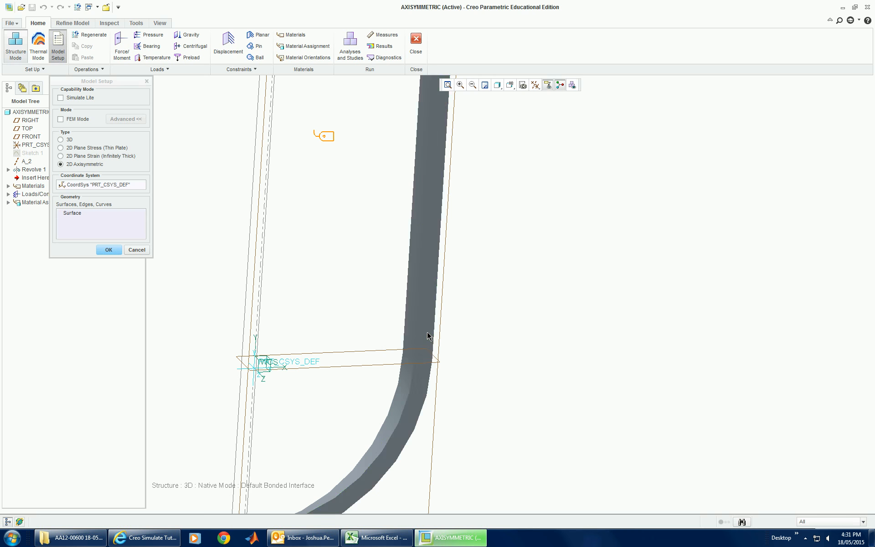
{"action": "left_click", "coordinate": [109, 250]}
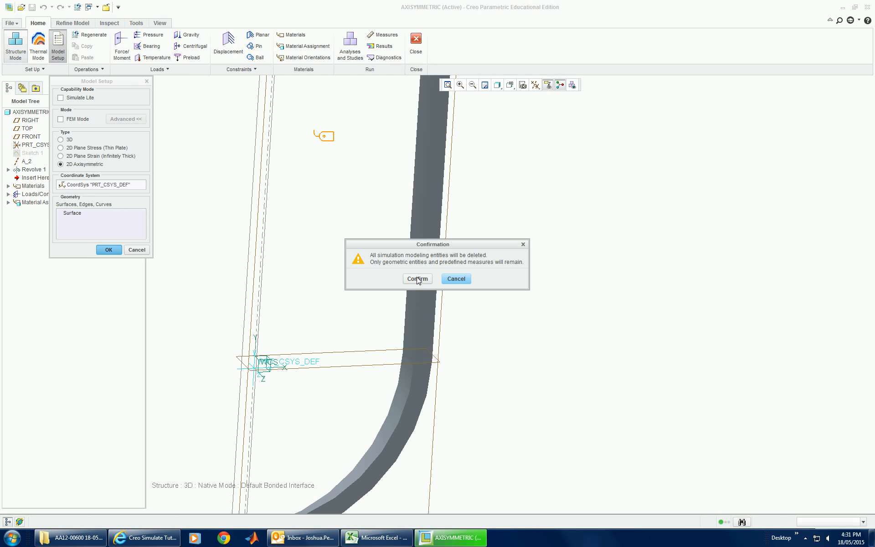
{"action": "left_click", "coordinate": [418, 279]}
Step: Add a displacement constraint on the outer vertex at the vessel's lower end on the axis, fixing X and Y translation
{"action": "scroll", "coordinate": [479, 357], "scroll_direction": "down", "scroll_amount": 5}
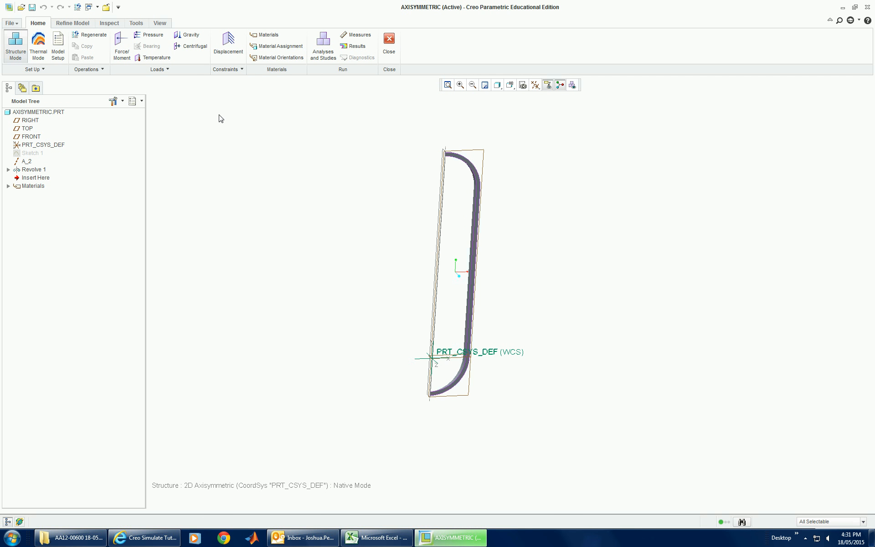
{"action": "left_click", "coordinate": [228, 45]}
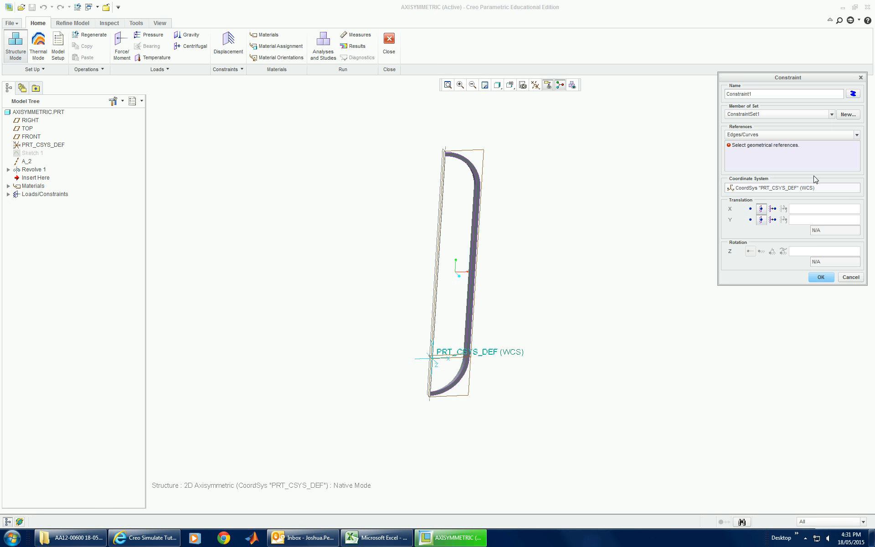
{"action": "left_click", "coordinate": [759, 135]}
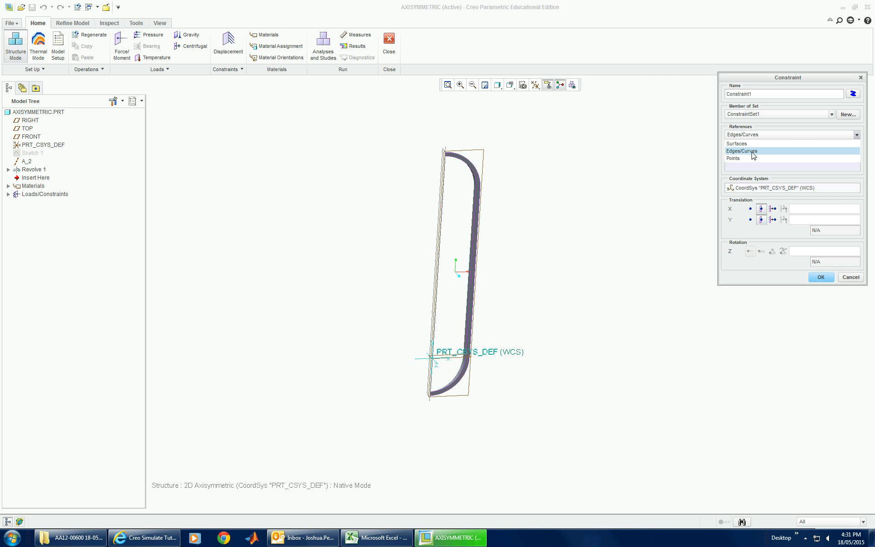
{"action": "left_click", "coordinate": [751, 159]}
{"action": "scroll", "coordinate": [422, 385], "scroll_direction": "up", "scroll_amount": 8}
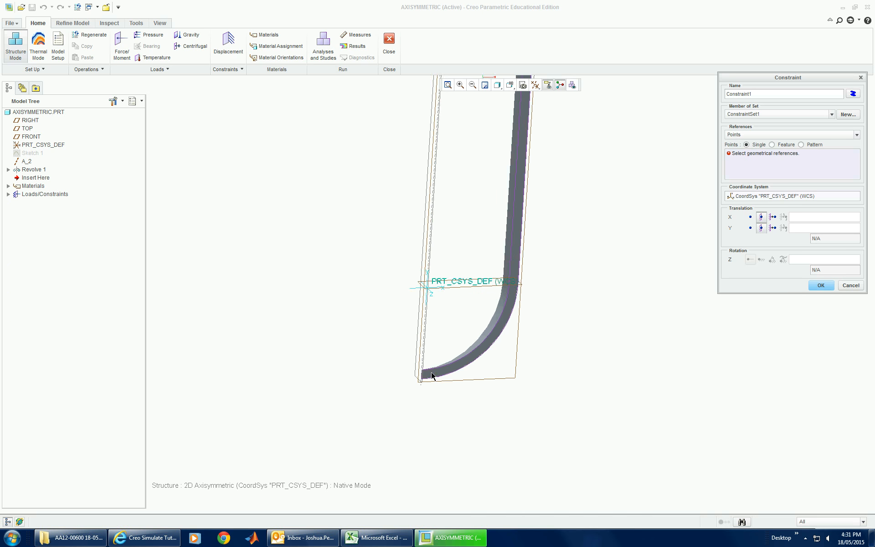
{"action": "scroll", "coordinate": [417, 382], "scroll_direction": "up", "scroll_amount": 4}
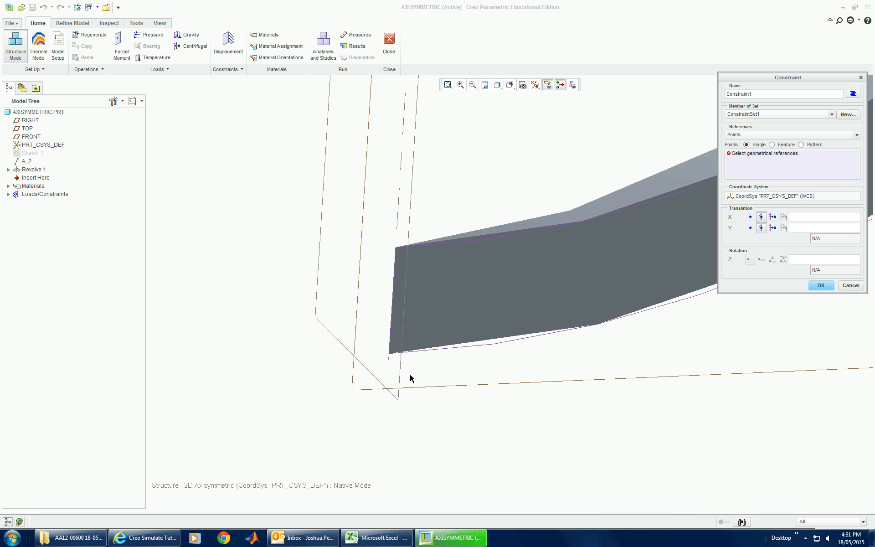
{"action": "left_click", "coordinate": [388, 356]}
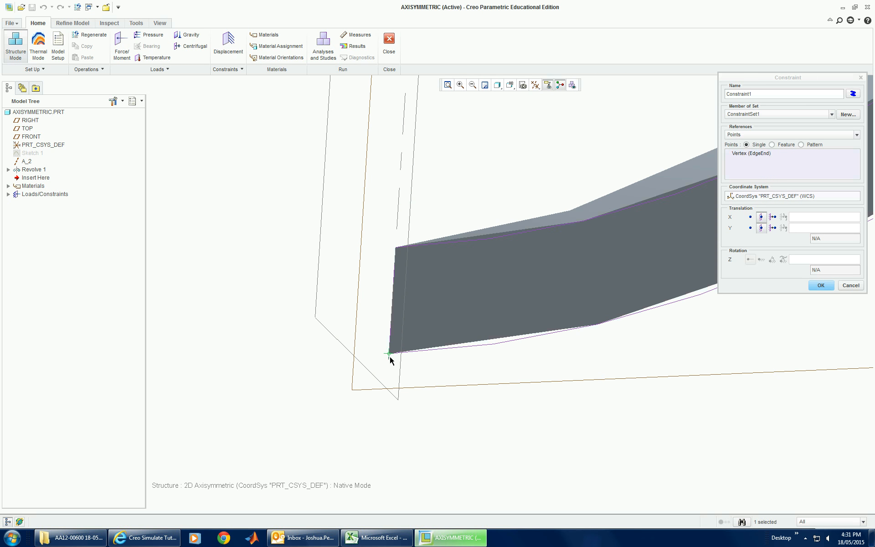
{"action": "left_click", "coordinate": [820, 285]}
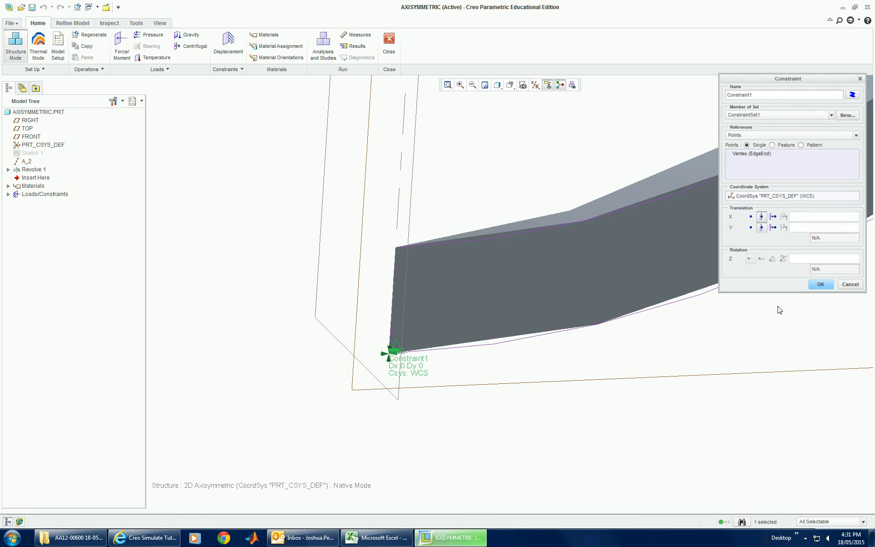
Step: Add a displacement constraint on the short edge at the vessel's upper end on the axis, with X translation fixed and Y free
{"action": "scroll", "coordinate": [425, 428], "scroll_direction": "down", "scroll_amount": 5}
{"action": "scroll", "coordinate": [425, 428], "scroll_direction": "down", "scroll_amount": 4}
{"action": "scroll", "coordinate": [419, 246], "scroll_direction": "up", "scroll_amount": 4}
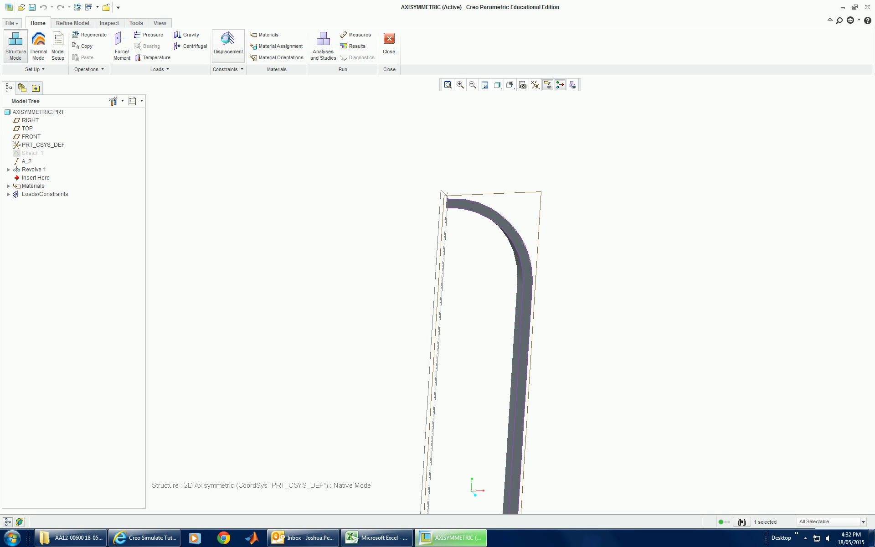
{"action": "left_click", "coordinate": [228, 44]}
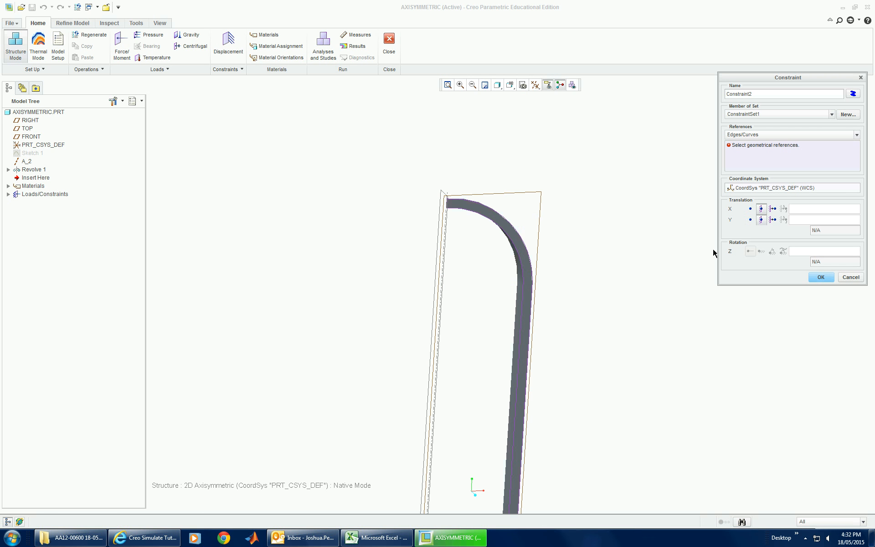
{"action": "scroll", "coordinate": [517, 364], "scroll_direction": "down", "scroll_amount": 5}
{"action": "scroll", "coordinate": [499, 451], "scroll_direction": "up", "scroll_amount": 3}
{"action": "scroll", "coordinate": [539, 422], "scroll_direction": "down", "scroll_amount": 3}
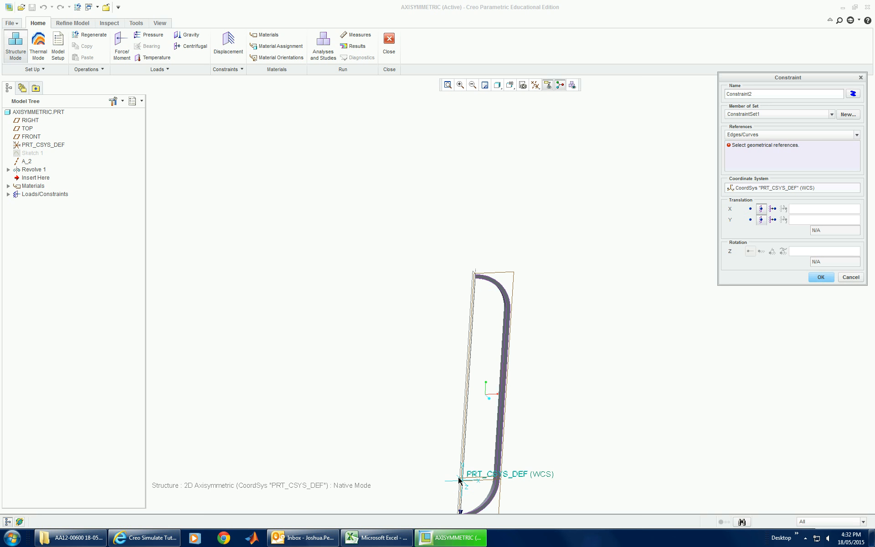
{"action": "left_click", "coordinate": [750, 220]}
{"action": "scroll", "coordinate": [477, 279], "scroll_direction": "up", "scroll_amount": 3}
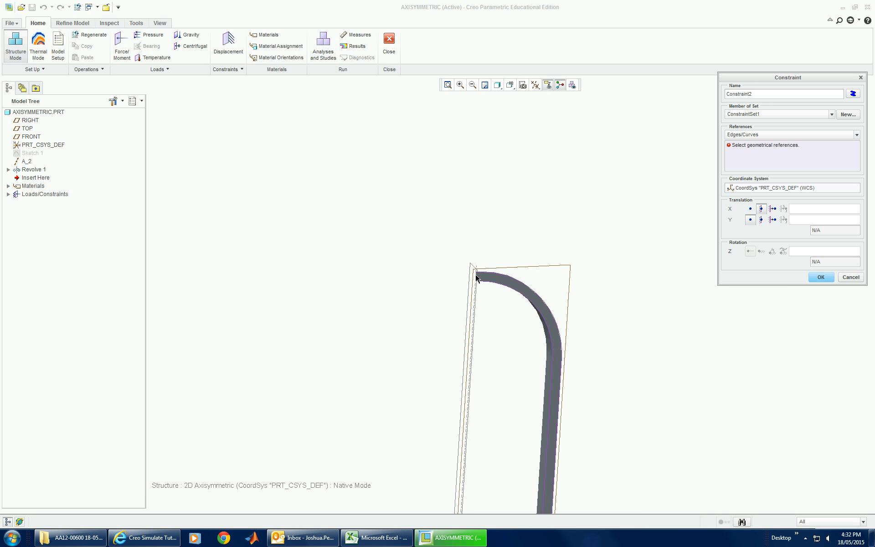
{"action": "scroll", "coordinate": [476, 277], "scroll_direction": "up", "scroll_amount": 5}
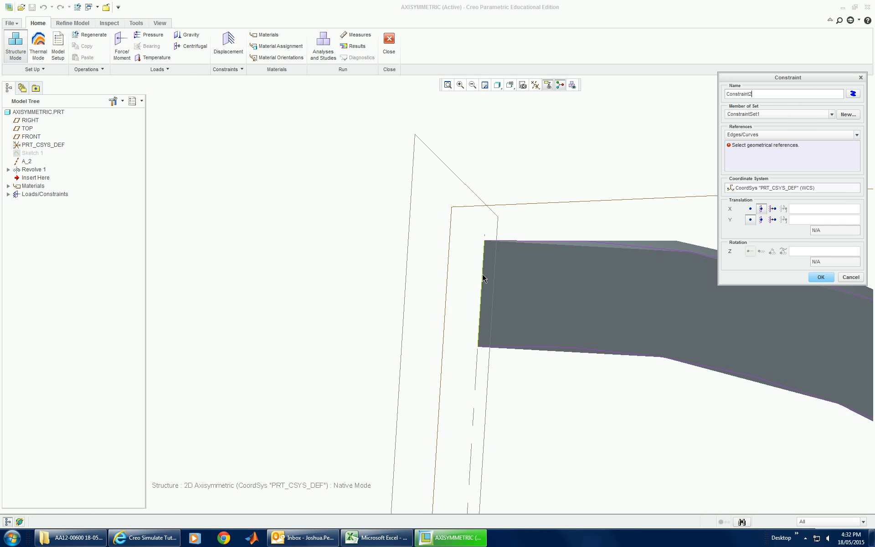
{"action": "left_click", "coordinate": [483, 278]}
{"action": "middle_click", "coordinate": [385, 271]}
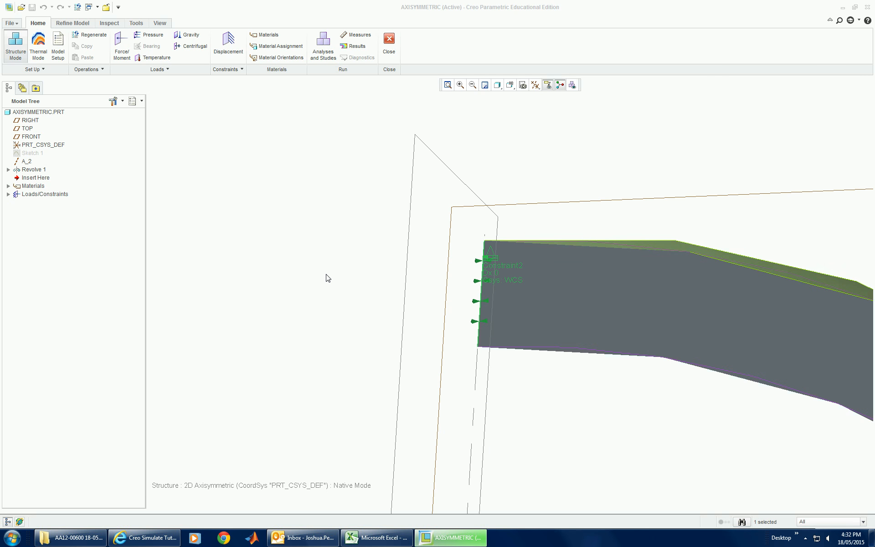
Step: Apply a 30 kPa pressure load to the three inner edges of the vessel wall, covering both curved ends and the straight section
{"action": "scroll", "coordinate": [328, 274], "scroll_direction": "down", "scroll_amount": 8}
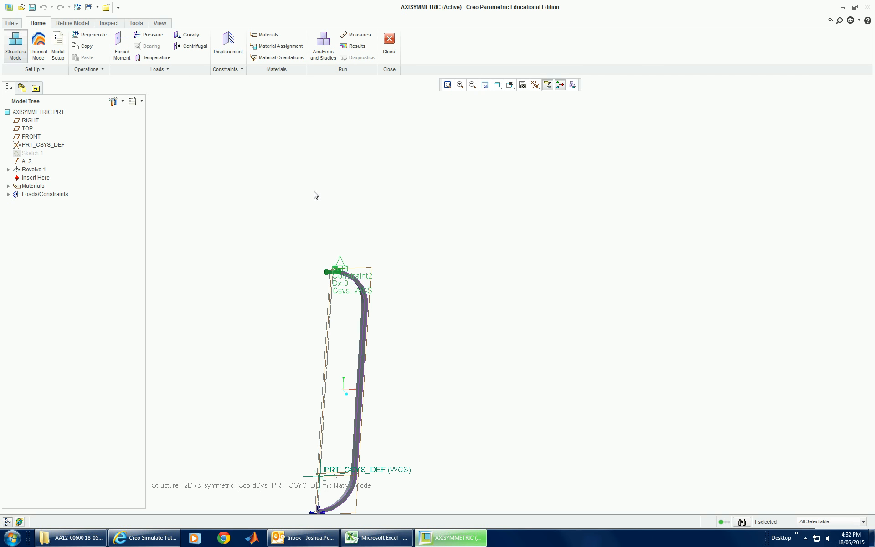
{"action": "left_click", "coordinate": [150, 35]}
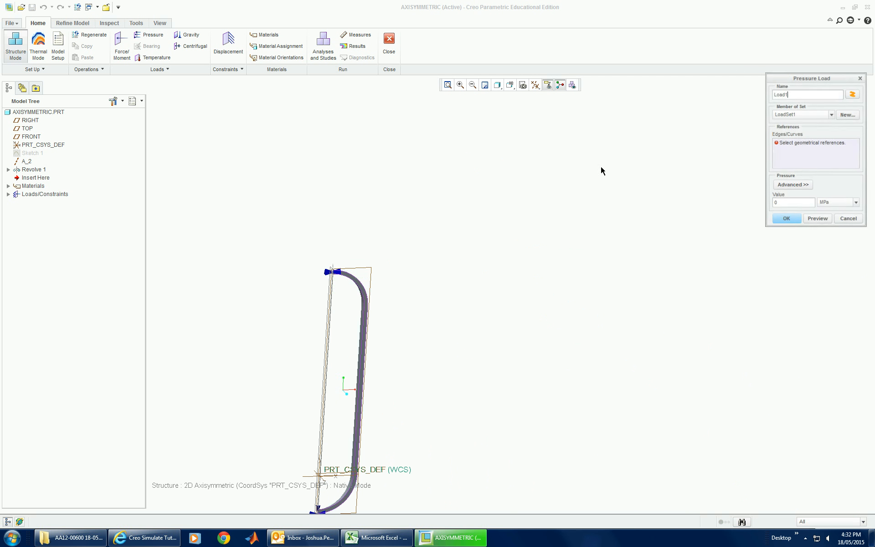
{"action": "left_click", "coordinate": [857, 203]}
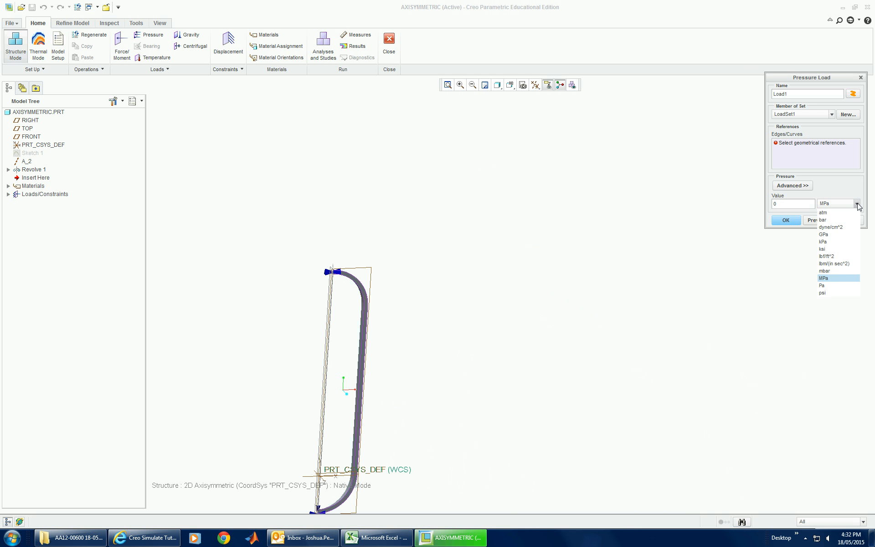
{"action": "left_click", "coordinate": [844, 242]}
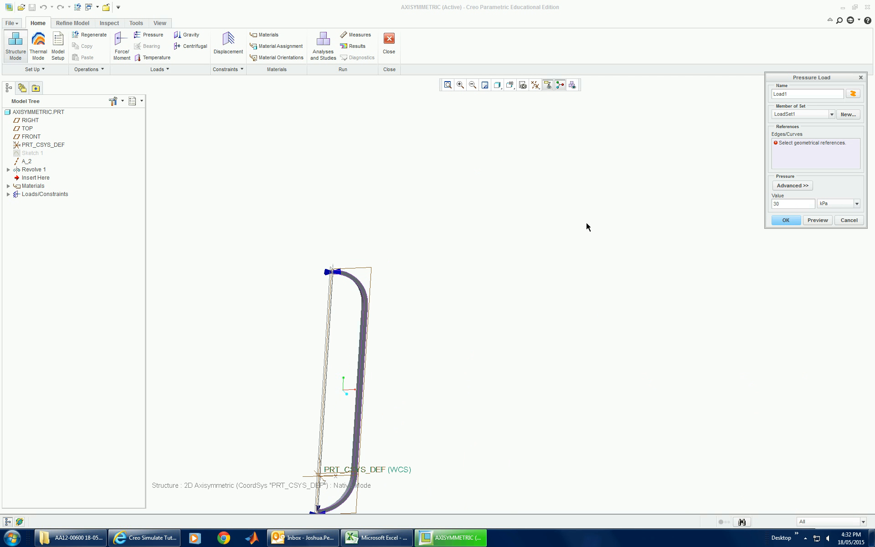
{"action": "scroll", "coordinate": [369, 471], "scroll_direction": "up", "scroll_amount": 5}
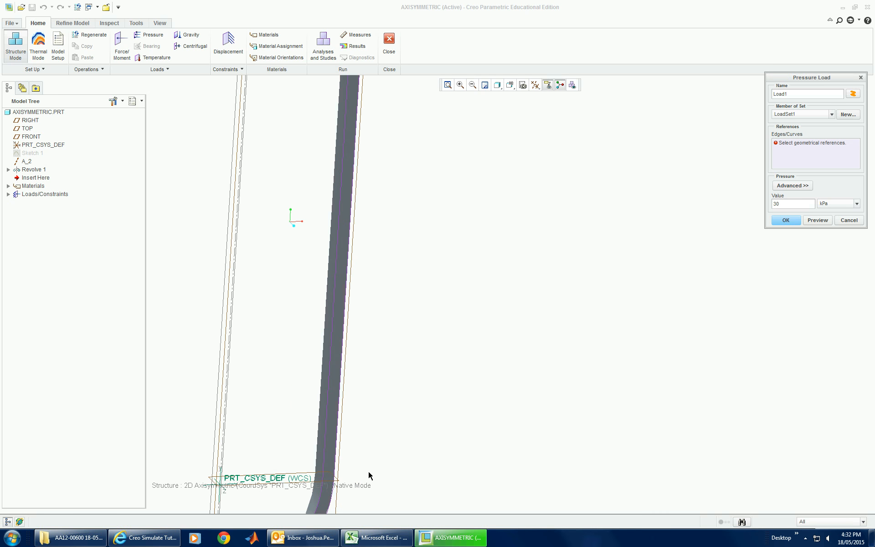
{"action": "left_click", "coordinate": [315, 440]}
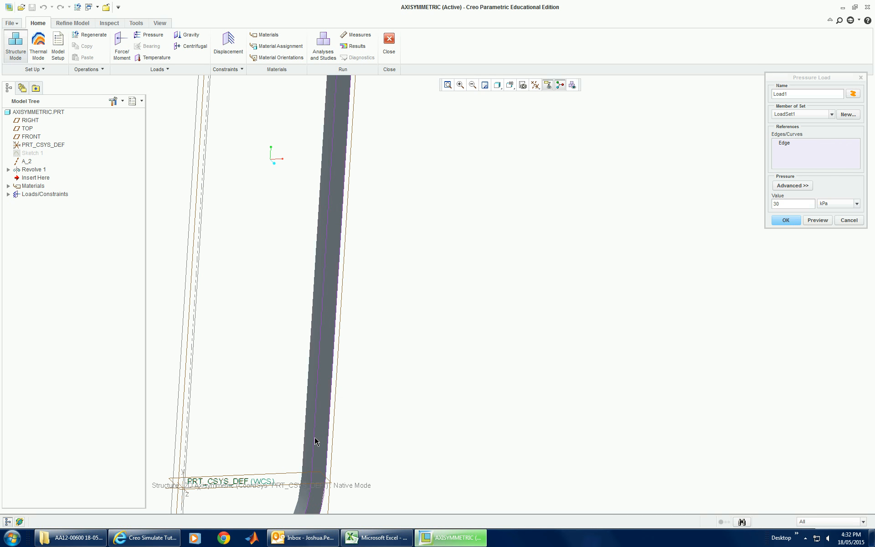
{"action": "scroll", "coordinate": [351, 444], "scroll_direction": "down", "scroll_amount": 3}
{"action": "scroll", "coordinate": [358, 468], "scroll_direction": "down", "scroll_amount": 4}
{"action": "scroll", "coordinate": [338, 487], "scroll_direction": "up", "scroll_amount": 4}
{"action": "left_click", "coordinate": [334, 482], "text": "ctrl"}
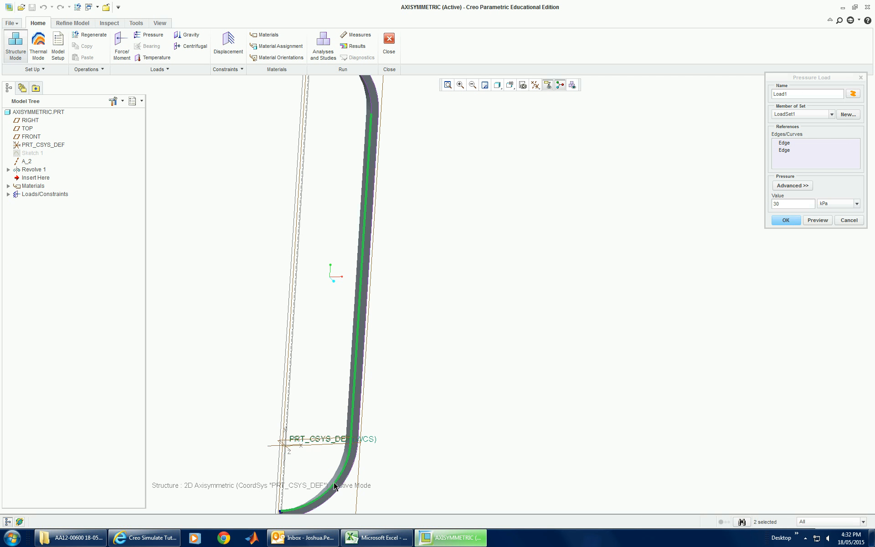
{"action": "left_click", "coordinate": [370, 98], "text": "ctrl"}
{"action": "left_click", "coordinate": [813, 222]}
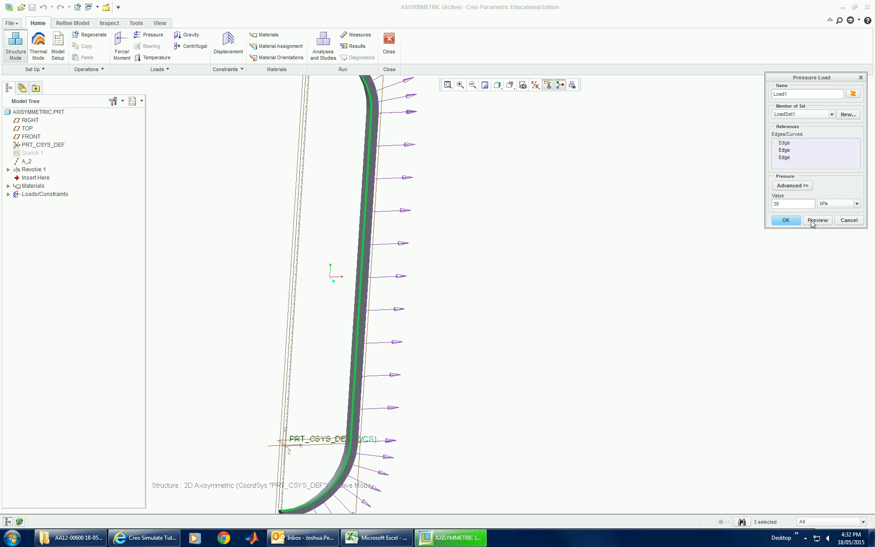
{"action": "left_click", "coordinate": [786, 220]}
Step: Assign the AL6061 material to the vessel's front cross-section surface, with no material orientation
{"action": "scroll", "coordinate": [514, 282], "scroll_direction": "up", "scroll_amount": 3}
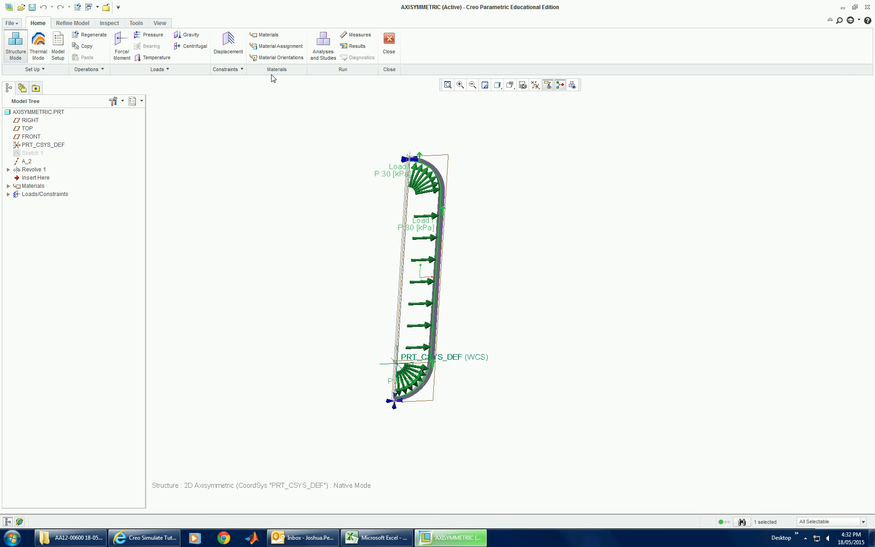
{"action": "left_click", "coordinate": [277, 46]}
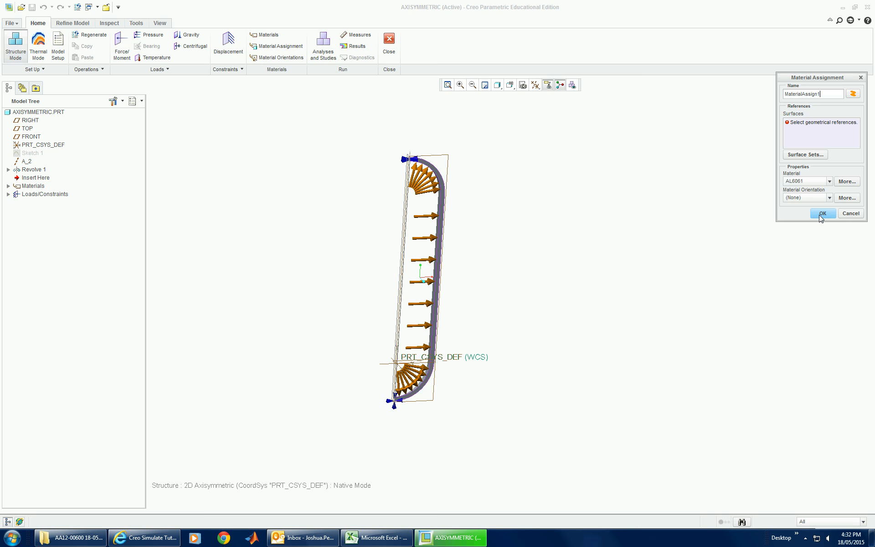
{"action": "scroll", "coordinate": [484, 249], "scroll_direction": "up", "scroll_amount": 5}
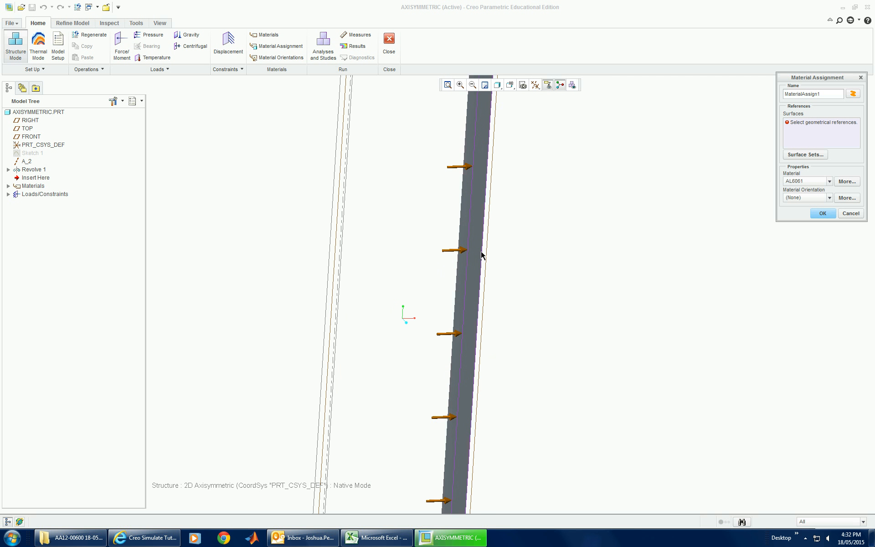
{"action": "left_click", "coordinate": [476, 250]}
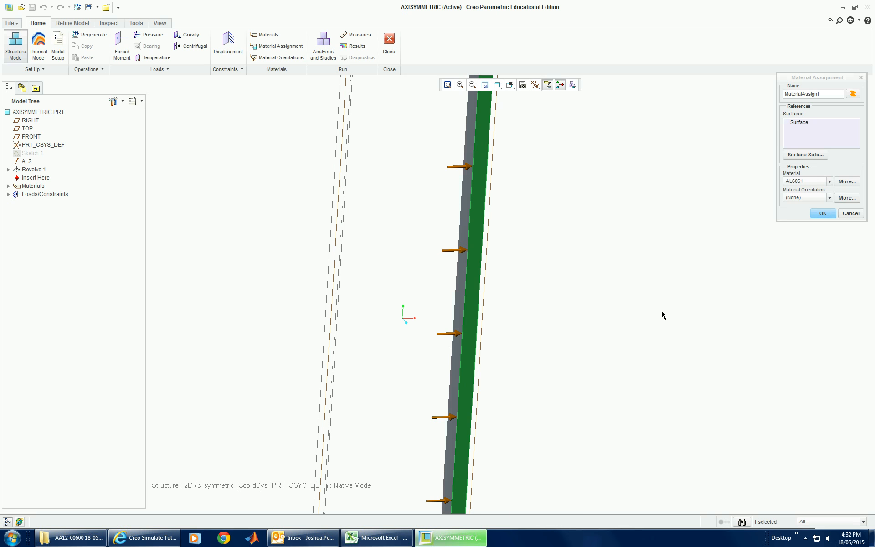
{"action": "scroll", "coordinate": [662, 315], "scroll_direction": "down", "scroll_amount": 5}
{"action": "left_click", "coordinate": [822, 214]}
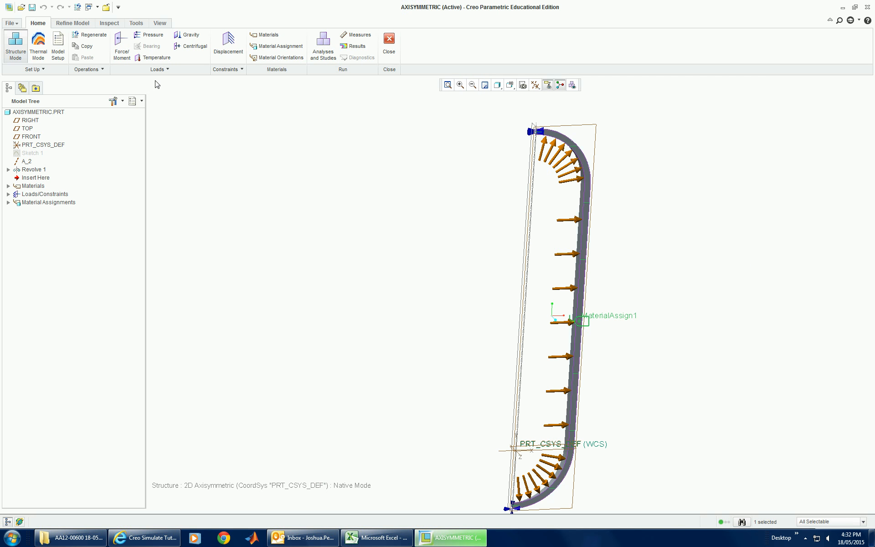
Step: Create a static analysis named AnalysisTank2D using ConstraintSet1 and LoadSet1, Single-Pass Adaptive convergence and a plotting grid of 6
{"action": "left_click", "coordinate": [321, 57]}
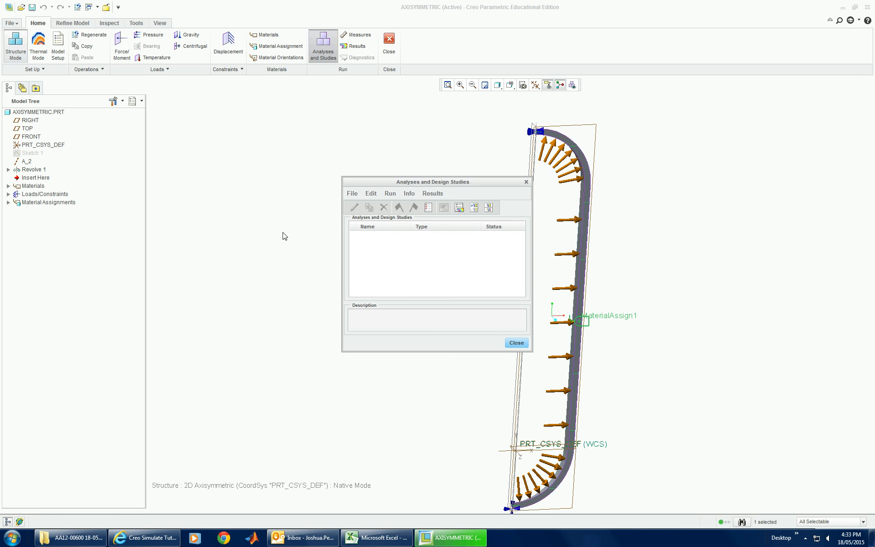
{"action": "left_click", "coordinate": [353, 194]}
{"action": "left_click", "coordinate": [356, 208]}
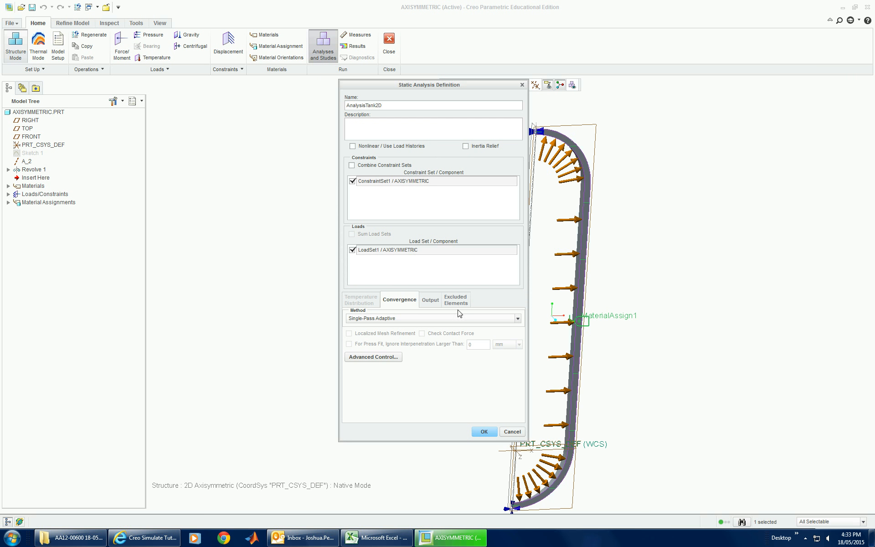
{"action": "left_click", "coordinate": [431, 301]}
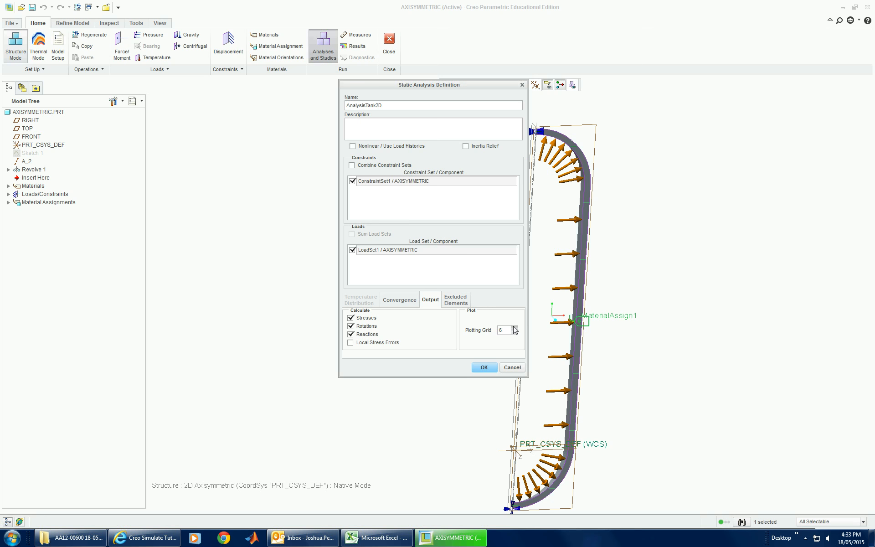
{"action": "left_click", "coordinate": [486, 370]}
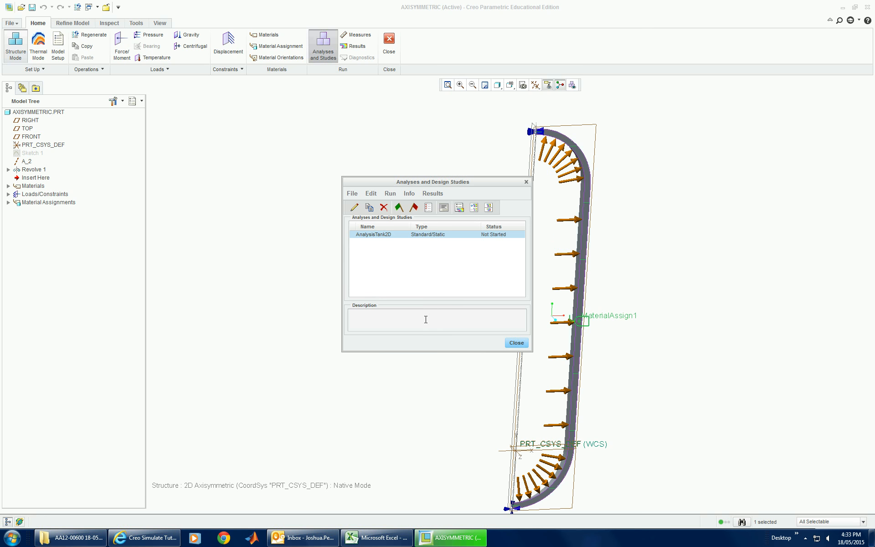
Step: Run the AnalysisTank2D study with interactive diagnostics and close the diagnostics report
{"action": "left_click", "coordinate": [399, 207]}
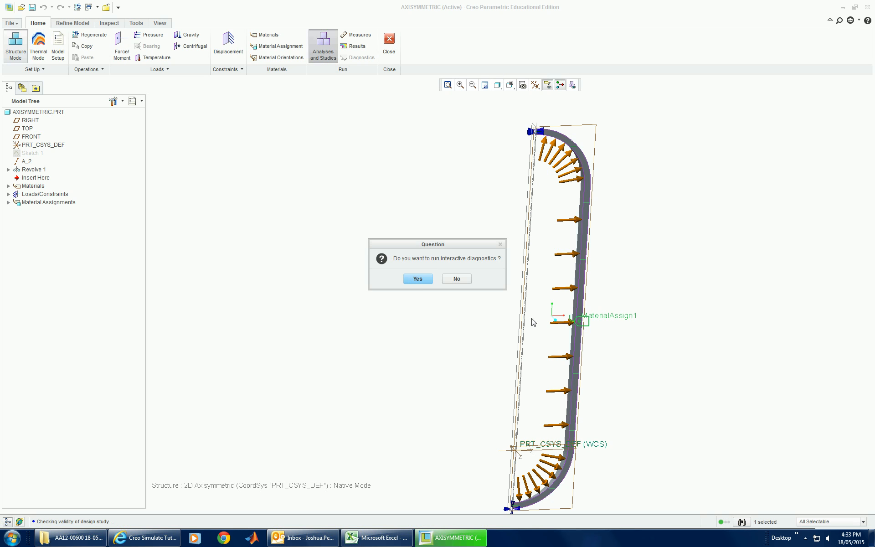
{"action": "left_click", "coordinate": [417, 279]}
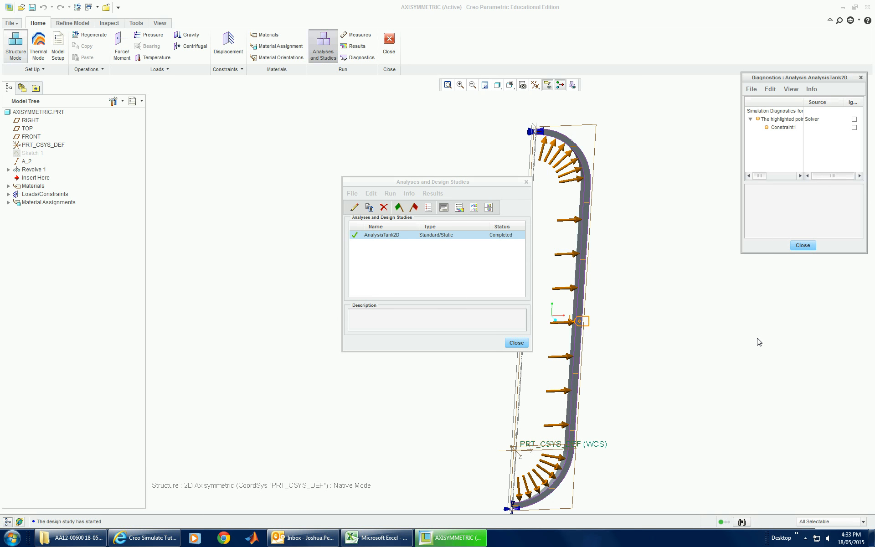
{"action": "left_click", "coordinate": [803, 245]}
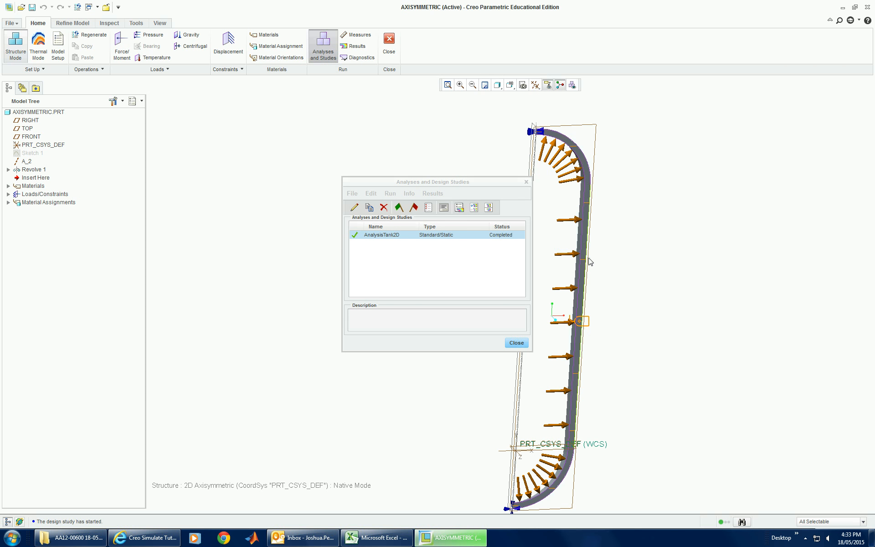
Step: Show a fringe plot of maximum principal stress in MPa for AnalysisTank2D, deformed with the undeformed shape overlaid
{"action": "left_click", "coordinate": [459, 207]}
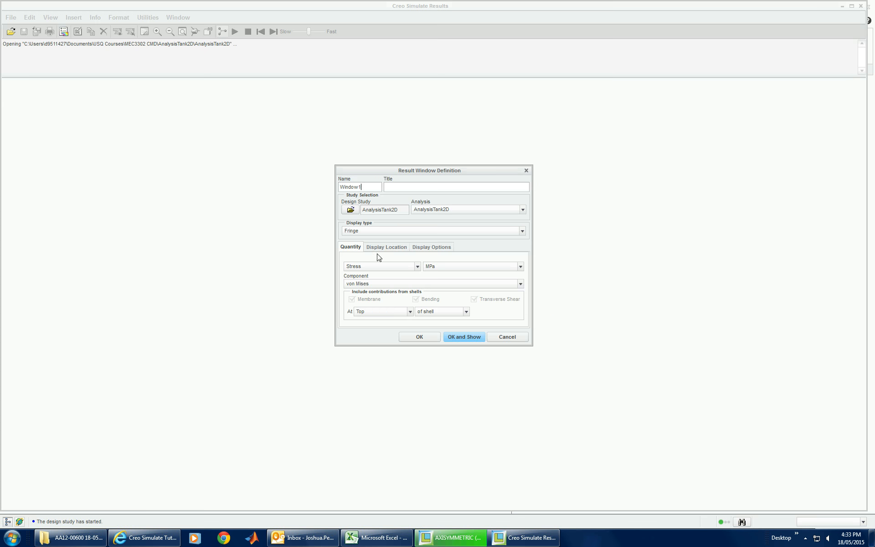
{"action": "left_click", "coordinate": [382, 286]}
{"action": "left_click", "coordinate": [378, 293]}
{"action": "left_click", "coordinate": [432, 249]}
{"action": "left_click", "coordinate": [436, 260]}
{"action": "left_click", "coordinate": [436, 268]}
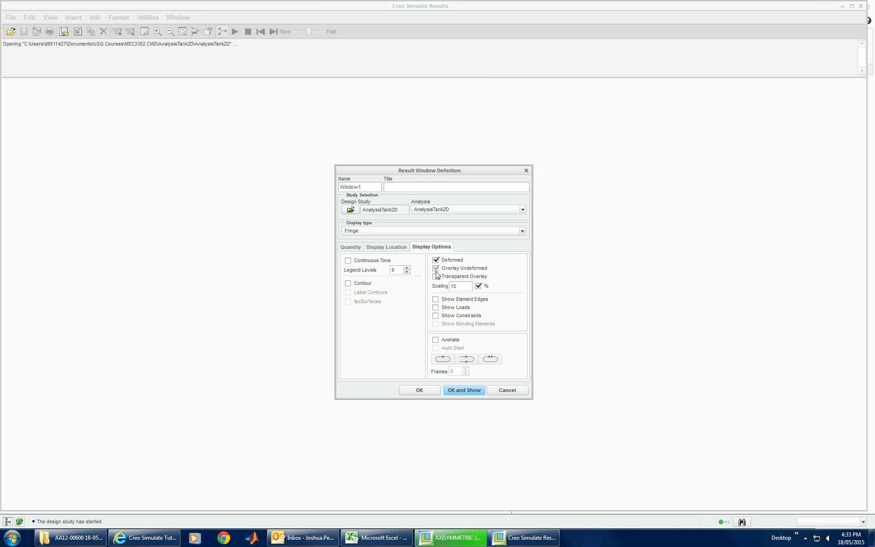
{"action": "left_click", "coordinate": [469, 389]}
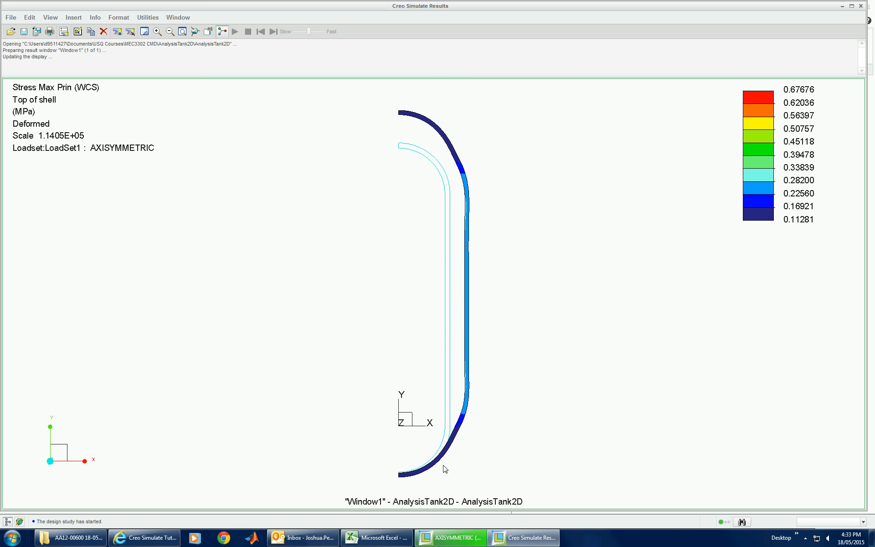
{"action": "mouse_move", "coordinate": [580, 428]}
{"action": "middle_mouse_down"}
{"action": "mouse_move", "coordinate": [518, 385]}
{"action": "mouse_move", "coordinate": [617, 385]}
{"action": "mouse_move", "coordinate": [405, 394]}
{"action": "mouse_move", "coordinate": [512, 393]}
{"action": "middle_mouse_up"}
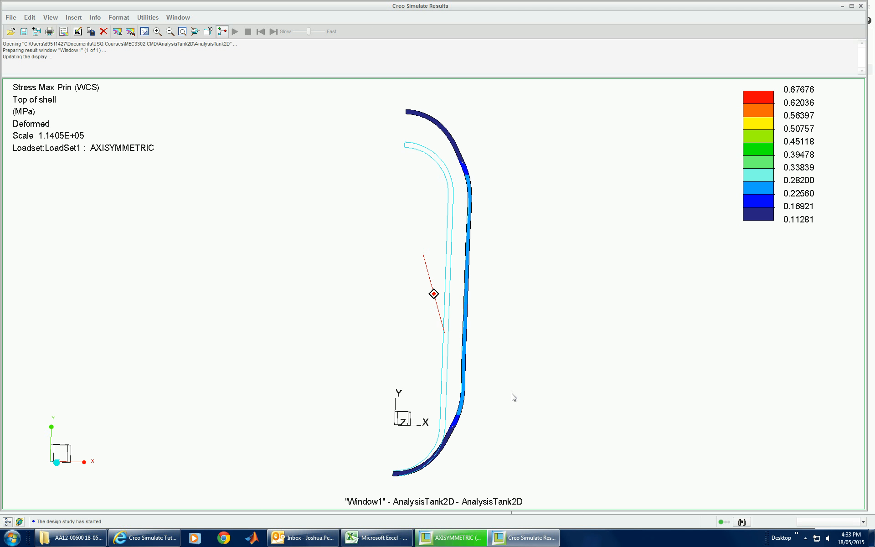